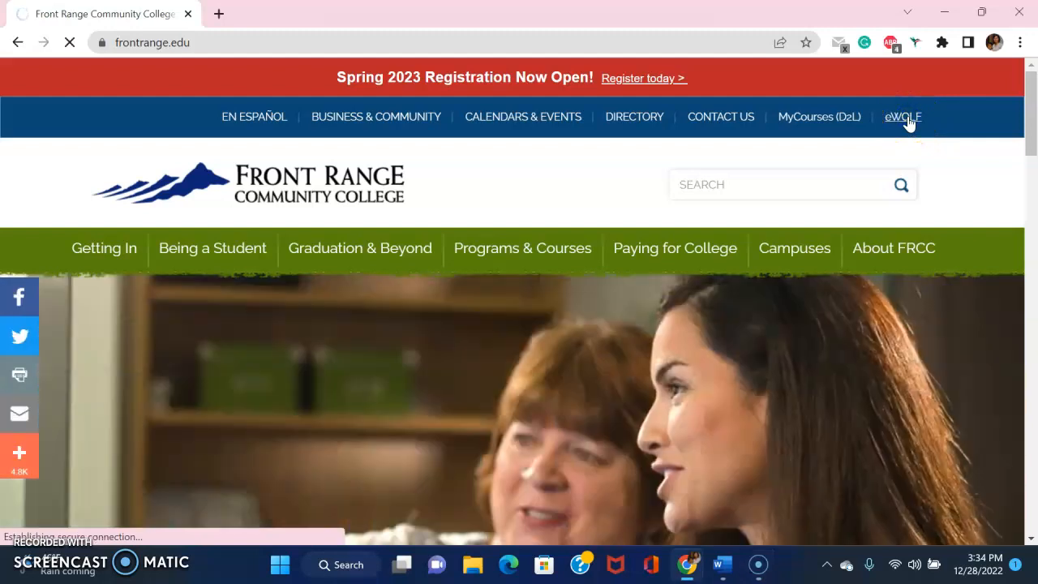
# Go to Office 365 through the college's eWOLF employee tools and create a new blank Excel workbook
pyautogui.click(226, 448)
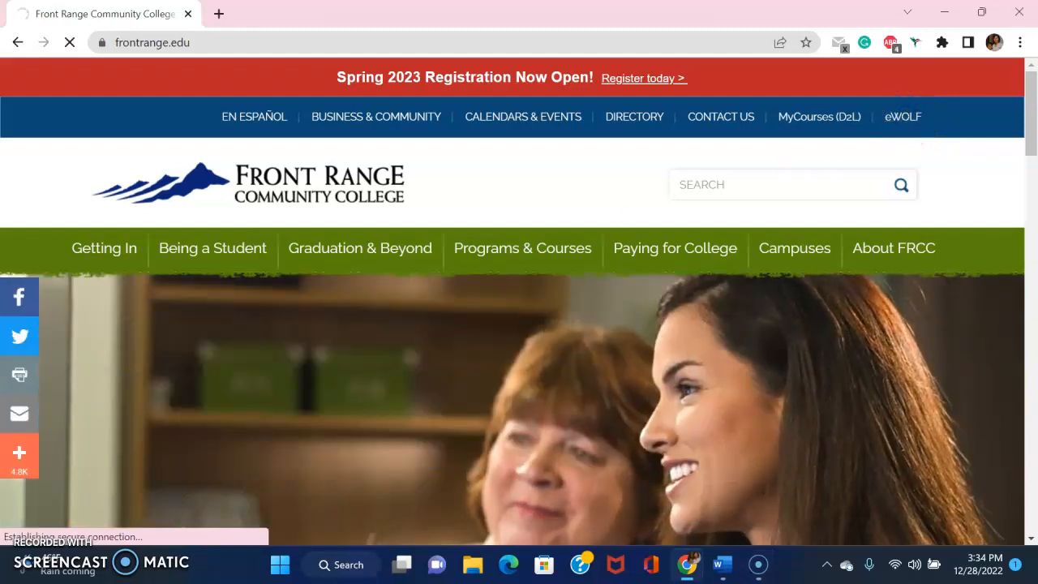
pyautogui.scroll(-4, 257, 410)
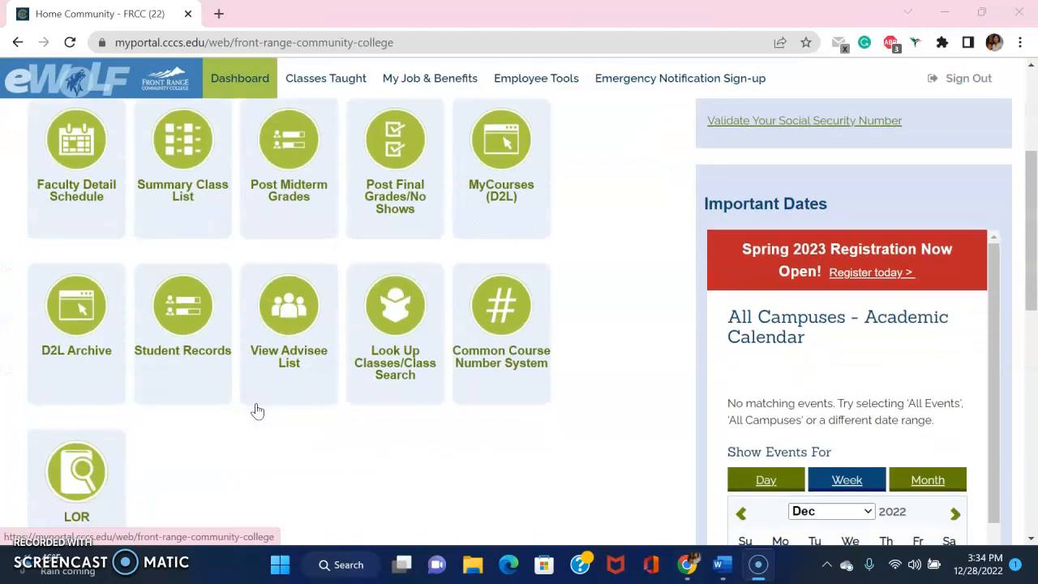
pyautogui.scroll(-2, 257, 410)
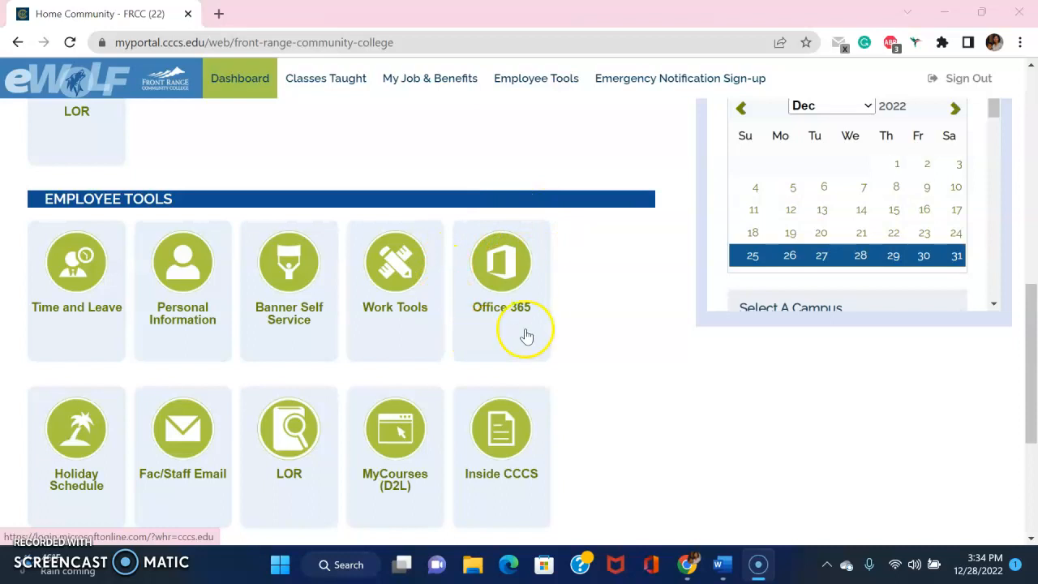
pyautogui.click(504, 275)
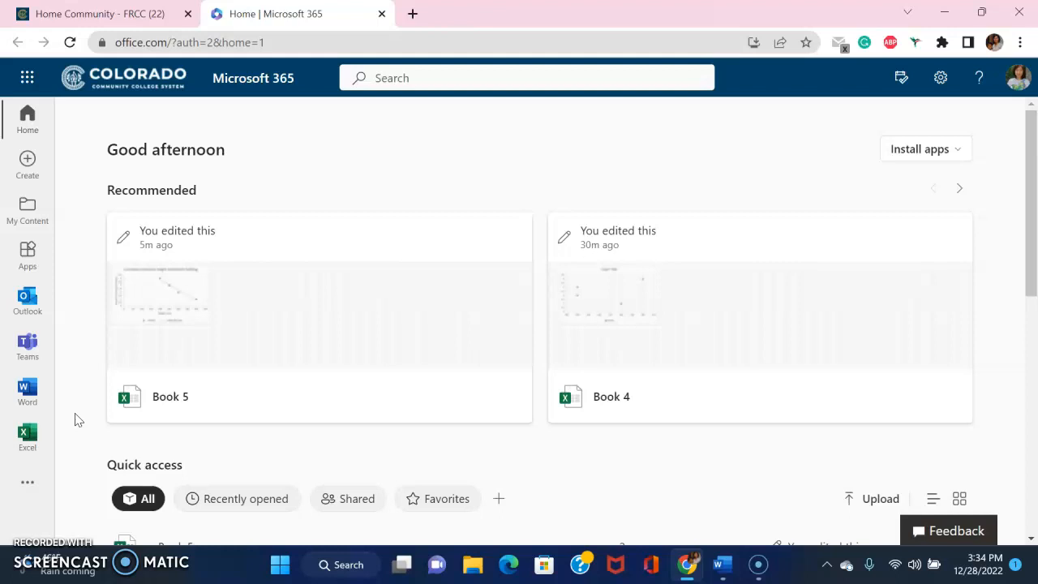
pyautogui.click(33, 436)
pyautogui.click(195, 234)
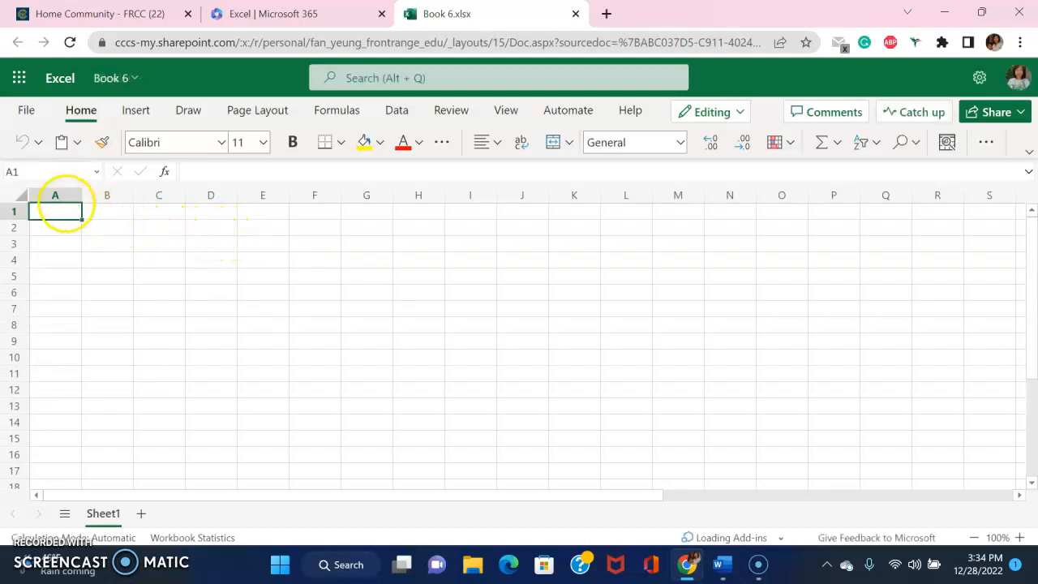
# Enter the headers Height in A1 and Breath Holding in B1, and widen column B to fit its header
pyautogui.doubleClick(49, 213)
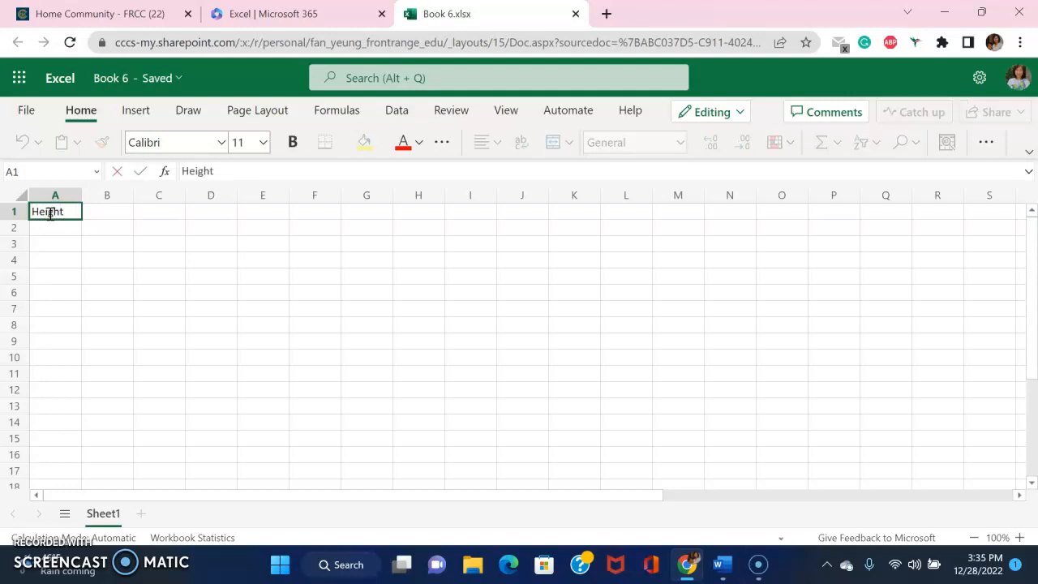
pyautogui.click(104, 209)
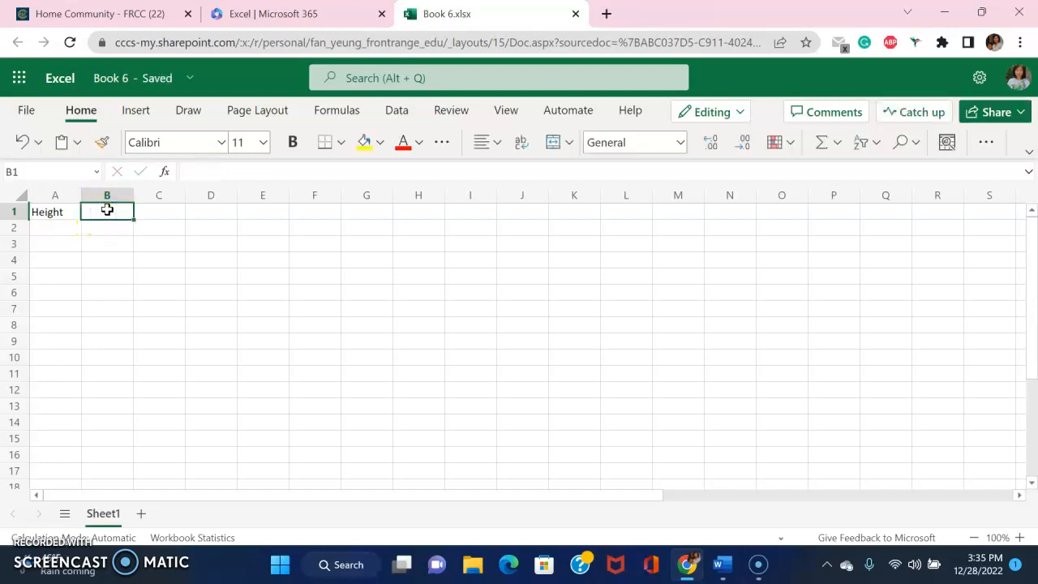
pyautogui.write('Breat')
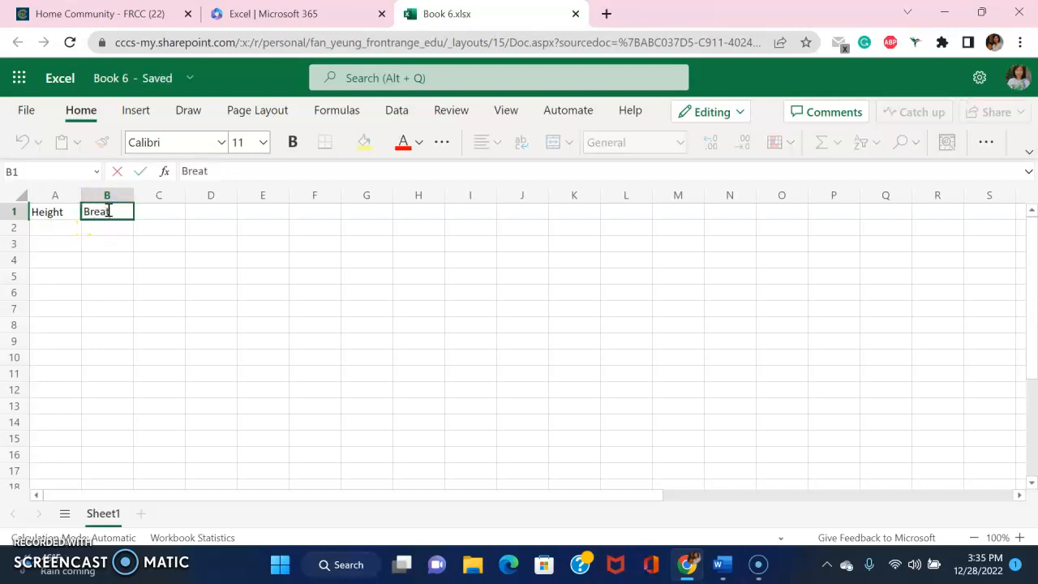
pyautogui.write('h Holding')
pyautogui.click(107, 195)
pyautogui.moveTo(133, 193); pyautogui.dragTo(163, 194)
# Enter the height values 400, 300, 250 and 200 in cells A2 to A5
pyautogui.click(67, 230)
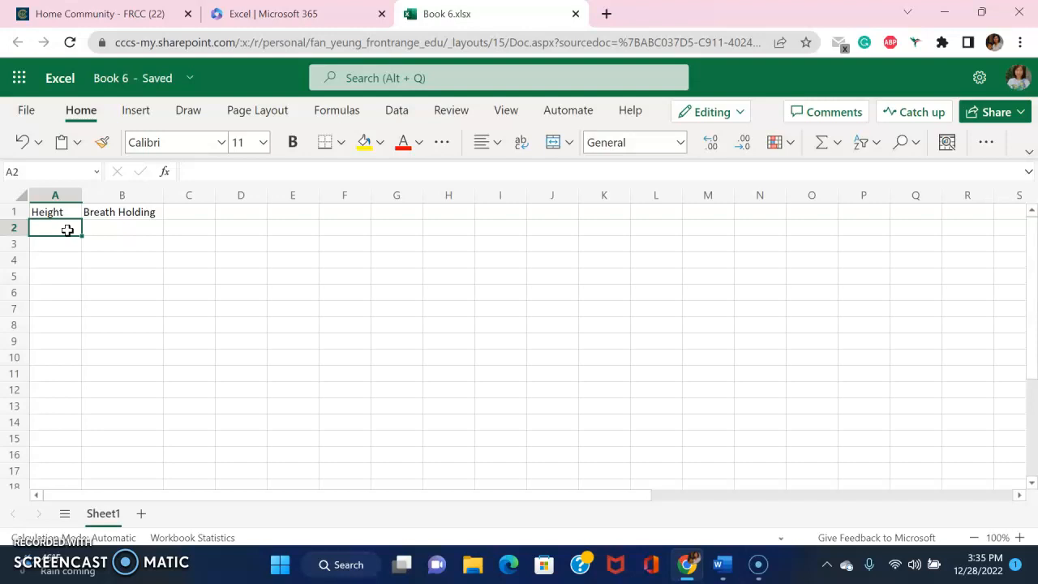
pyautogui.doubleClick(67, 230)
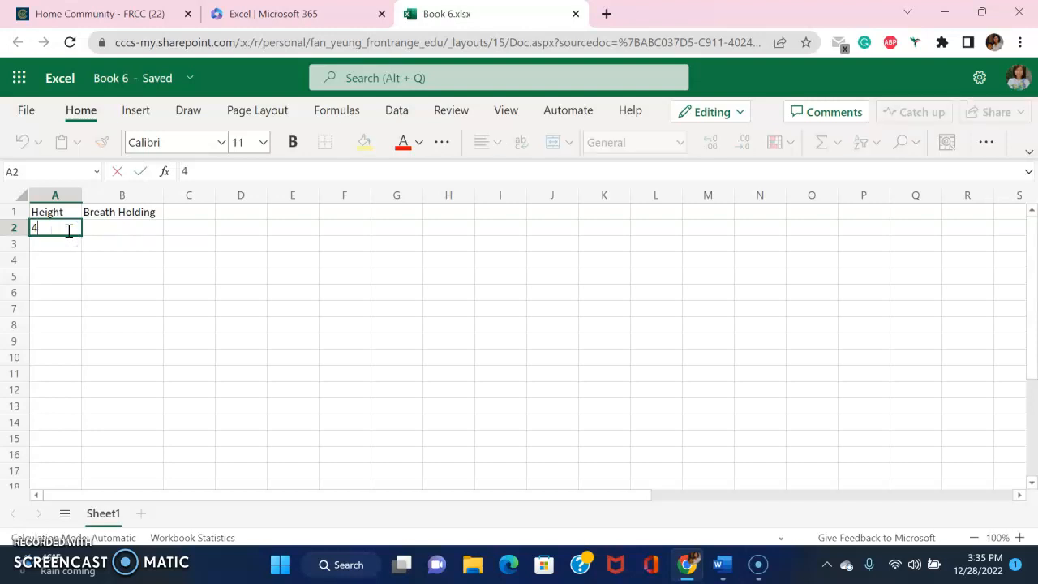
pyautogui.press('Return')
pyautogui.write('300')
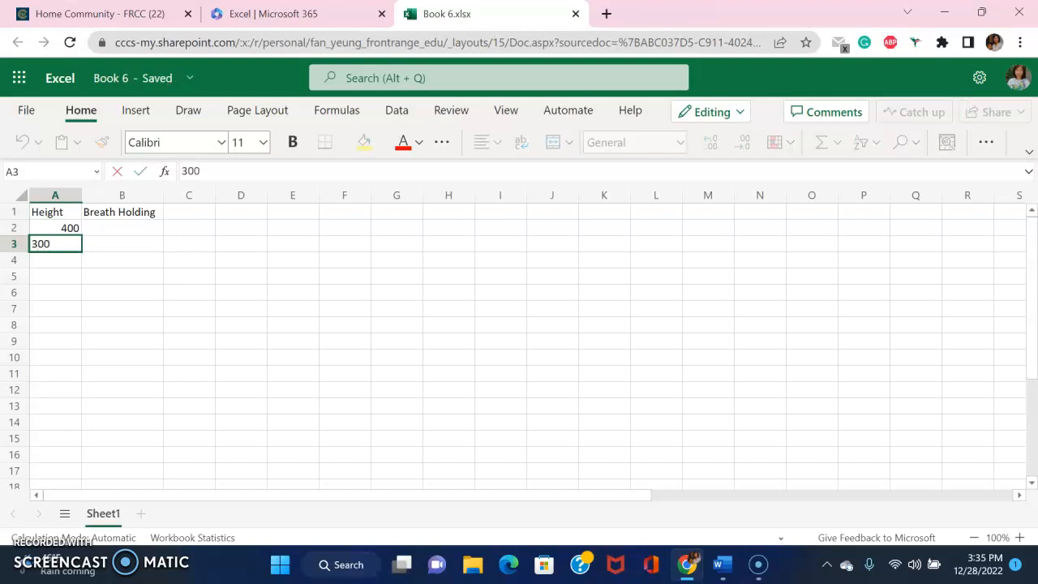
pyautogui.press('Return')
pyautogui.write('25')
pyautogui.write('200')
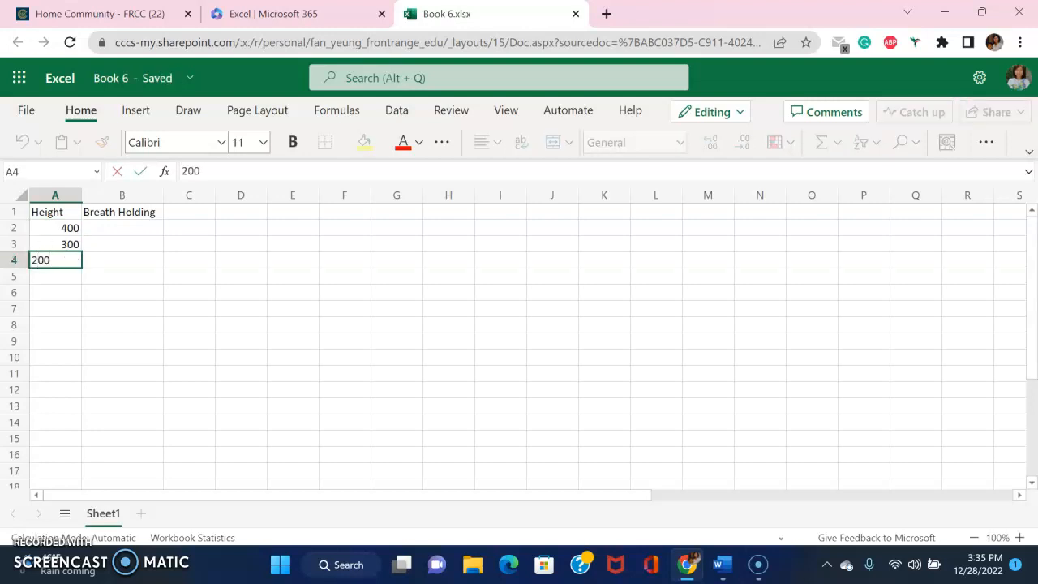
pyautogui.press('Return')
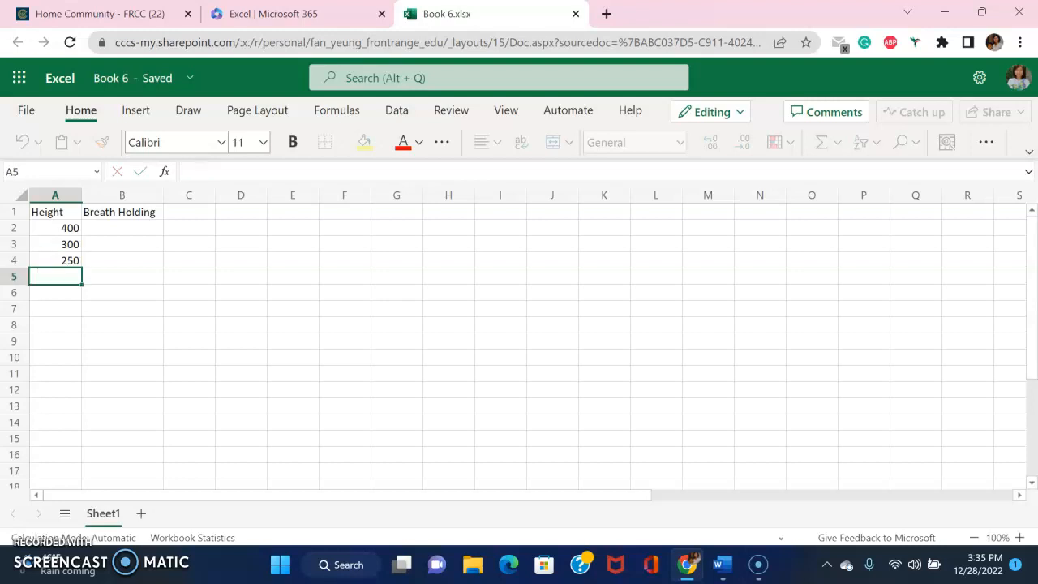
pyautogui.write('200')
# Enter the breath holding values 1, 2, 3 and 4 in cells B2 to B5
pyautogui.click(106, 227)
pyautogui.write('1')
pyautogui.press('Return')
pyautogui.write('2')
pyautogui.press('Return')
pyautogui.write('3')
pyautogui.press('Return')
pyautogui.write('4')
pyautogui.click(142, 306)
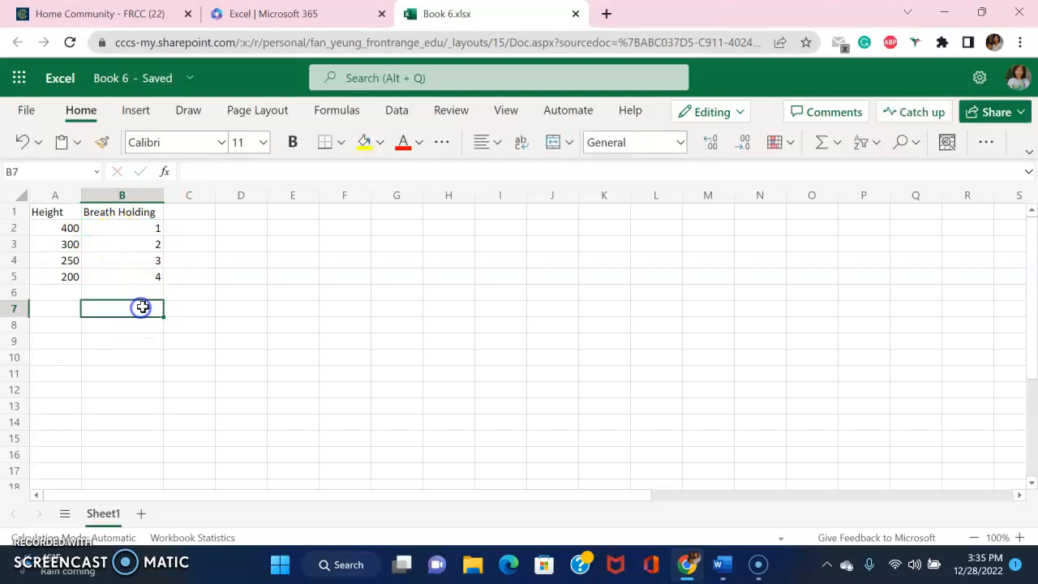
# Insert a markers-only scatter chart from the data values in A2:B5, leaving out the headers
pyautogui.click(55, 196)
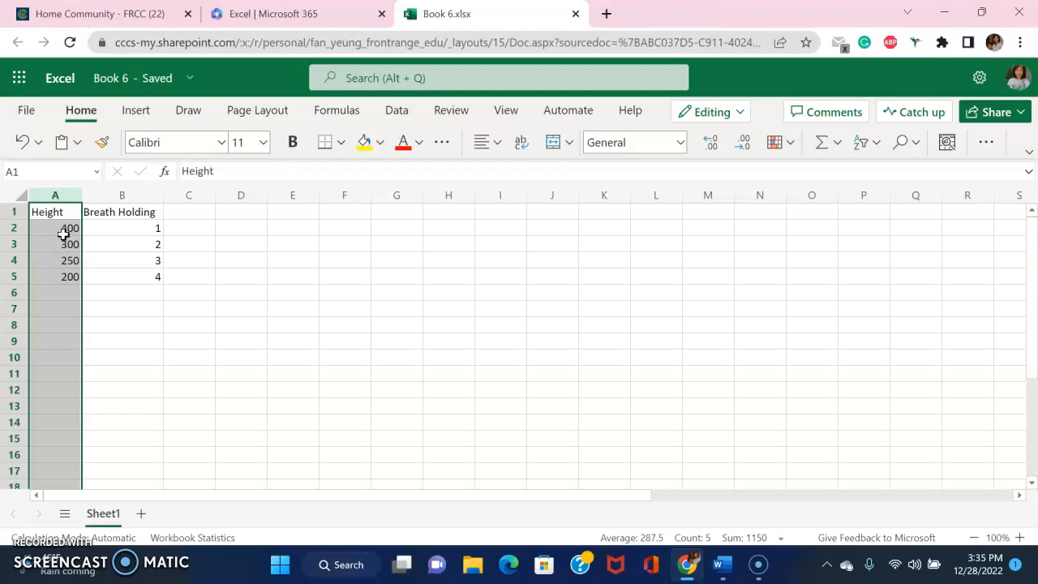
pyautogui.click(66, 238)
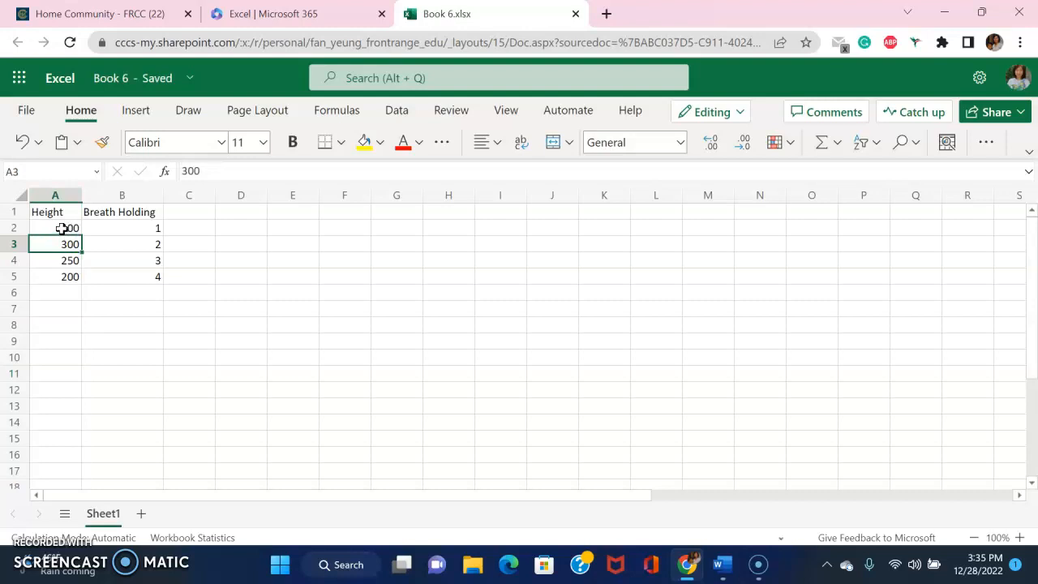
pyautogui.moveTo(61, 229); pyautogui.dragTo(151, 277)
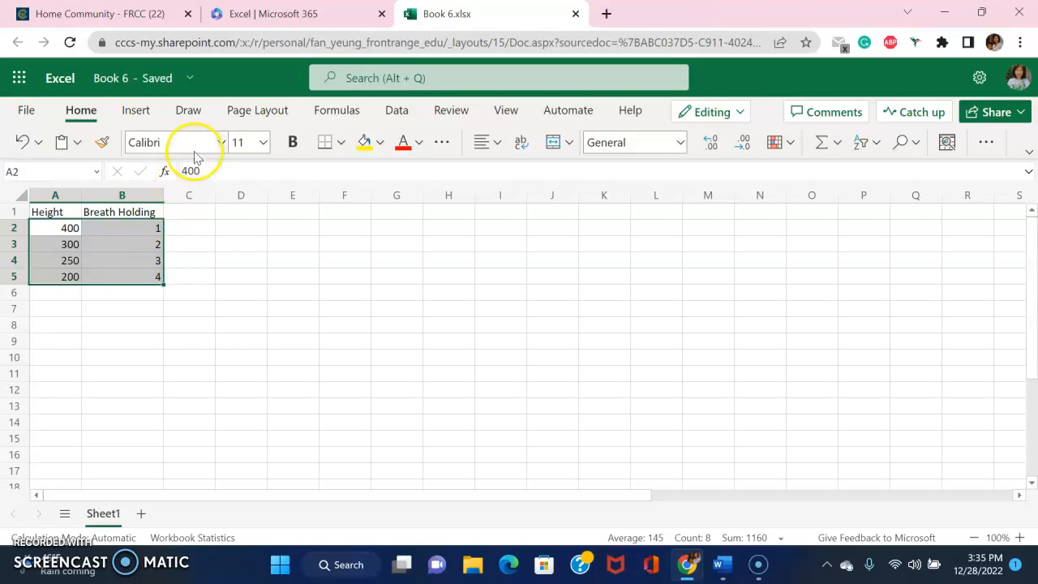
pyautogui.click(146, 116)
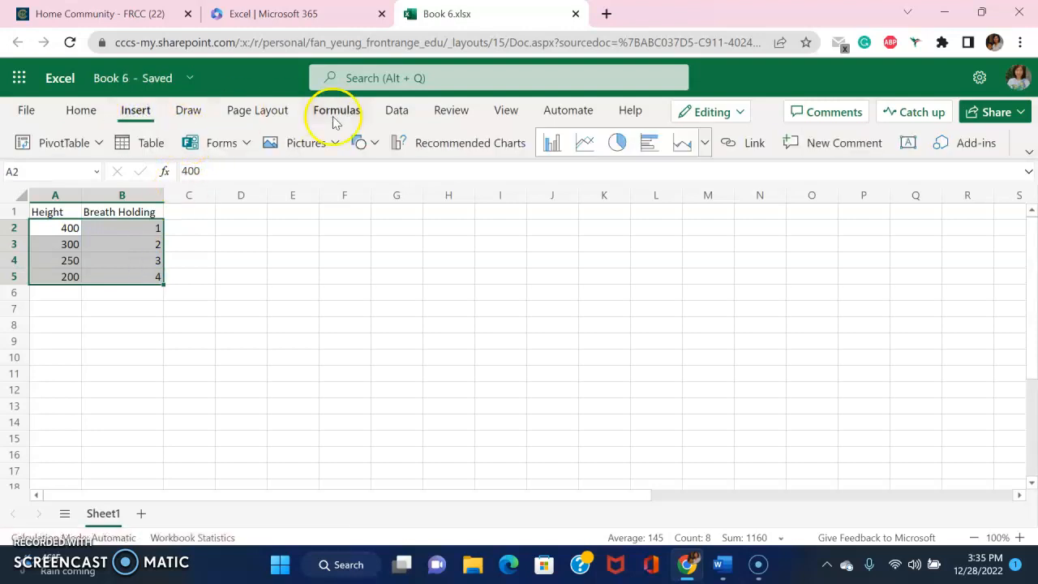
pyautogui.click(705, 144)
pyautogui.moveTo(722, 212); pyautogui.dragTo(722, 316)
pyautogui.click(393, 421)
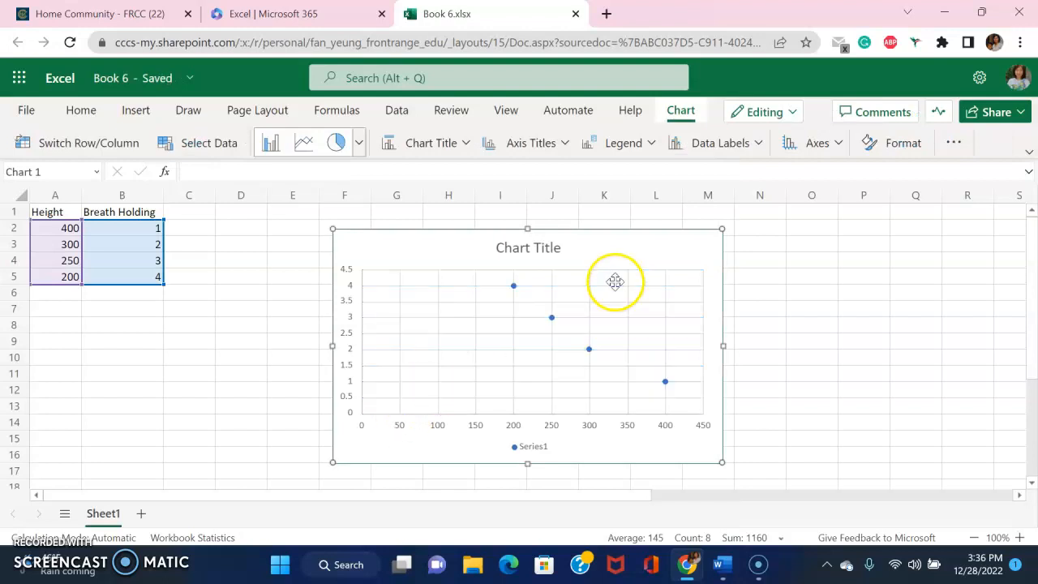
# Open the scatter chart's formatting options and set the chart title to "Correlation between height and breath holding"
pyautogui.click(644, 247)
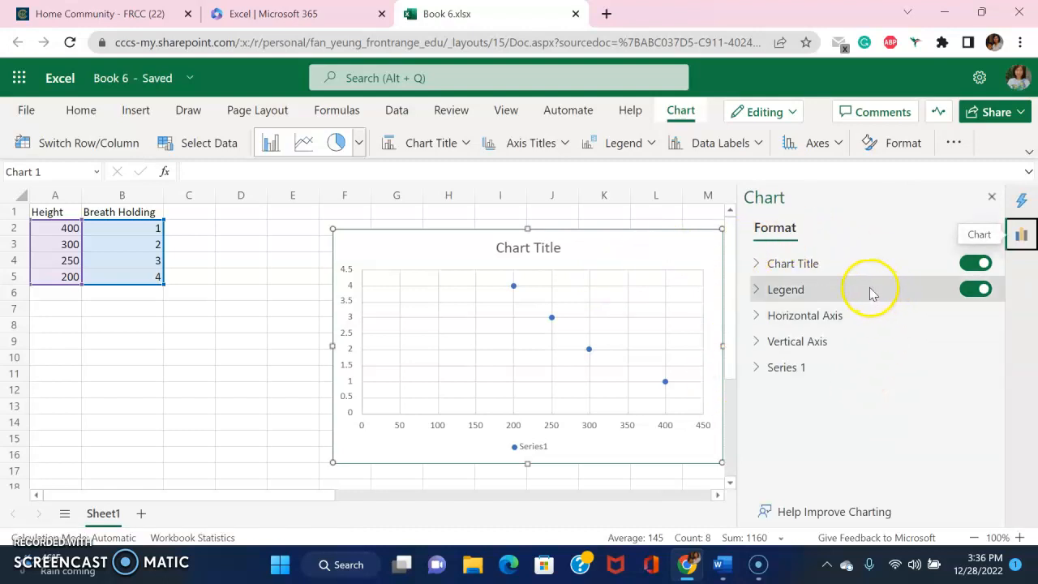
pyautogui.click(815, 268)
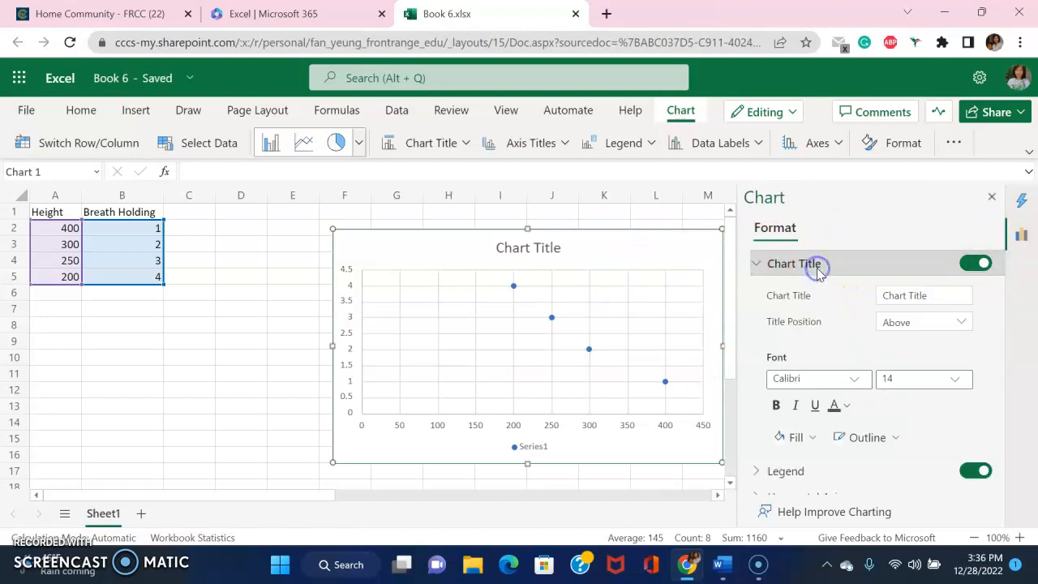
pyautogui.moveTo(937, 300); pyautogui.dragTo(885, 301)
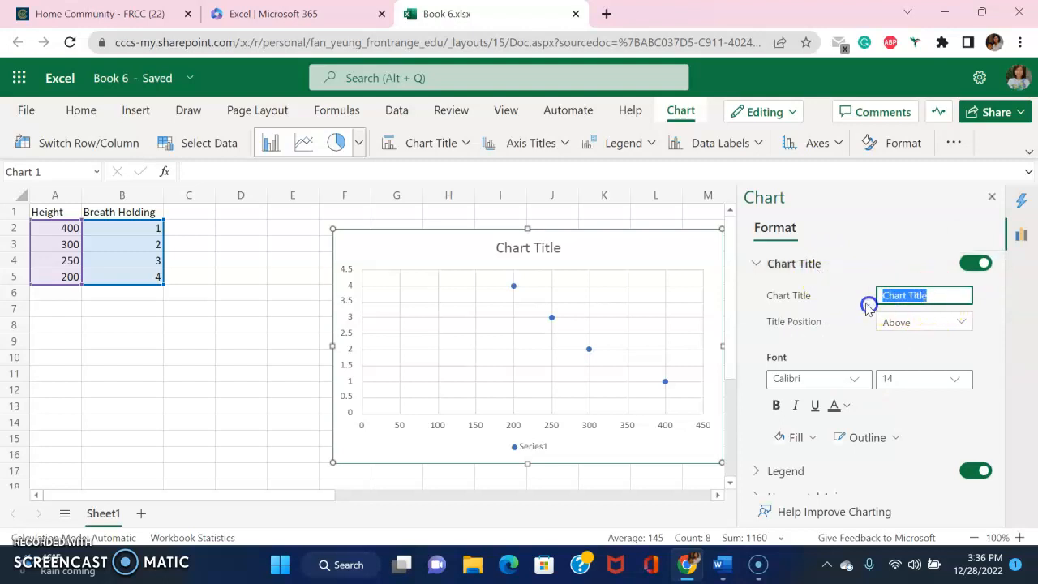
pyautogui.write('Correlat')
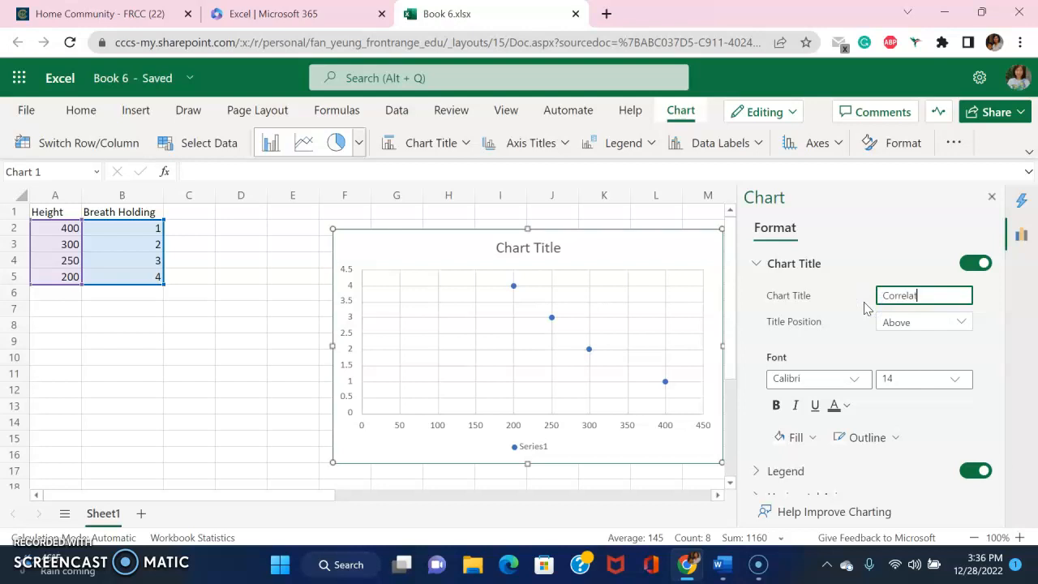
pyautogui.write('ion between height')
pyautogui.write(' and breath')
pyautogui.write(' holding')
pyautogui.click(840, 325)
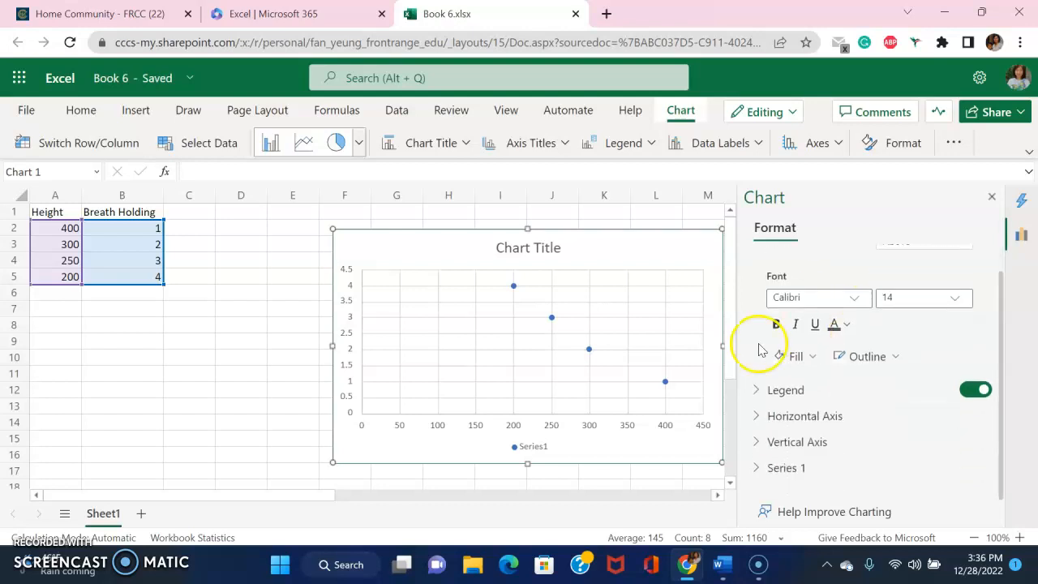
pyautogui.click(905, 333)
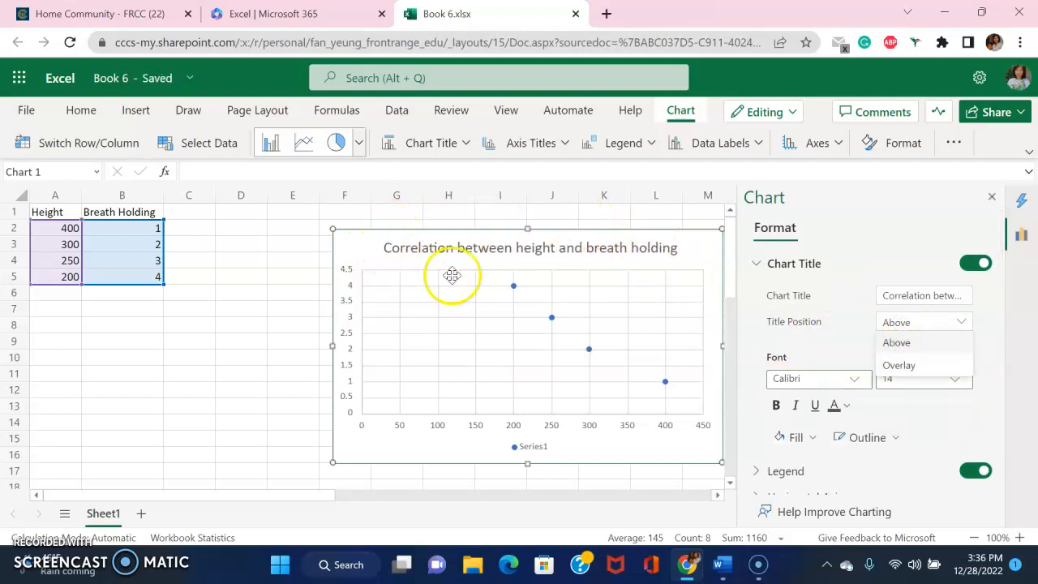
# Turn on the horizontal axis title of the scatter chart and set its text to "Height (cm)"
pyautogui.scroll(-3, 864, 261)
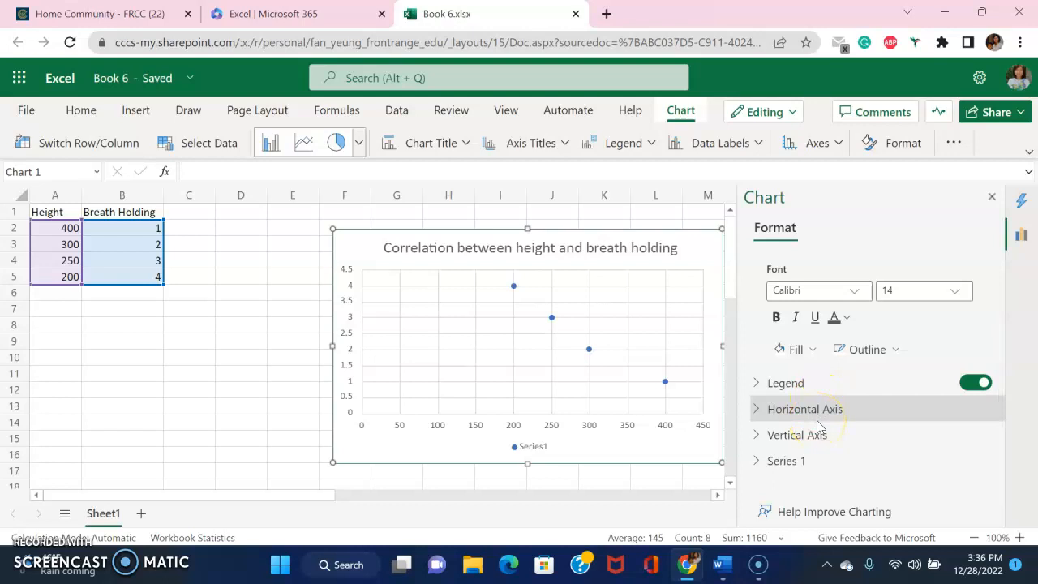
pyautogui.click(798, 412)
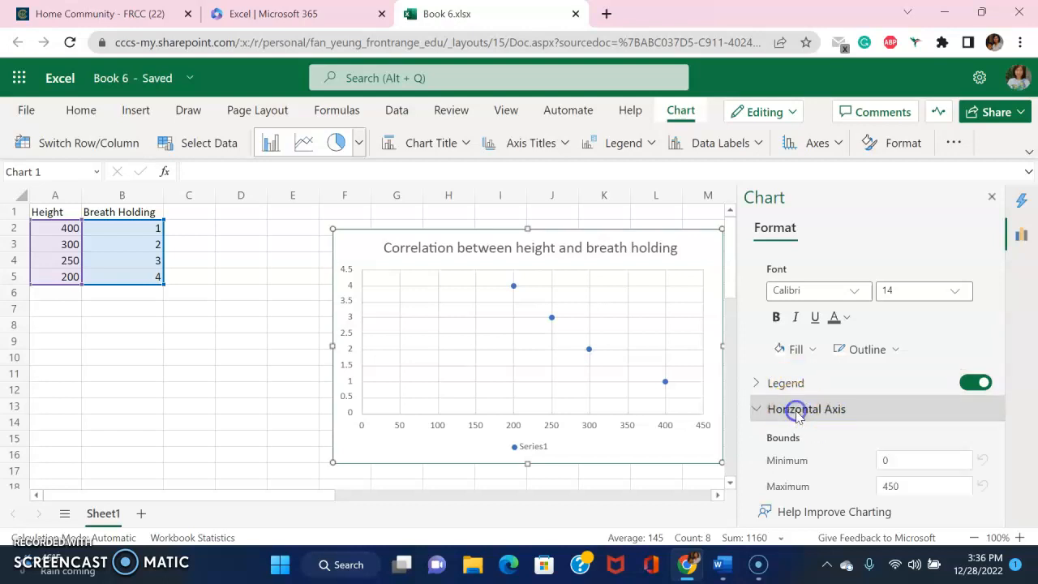
pyautogui.scroll(-2, 811, 415)
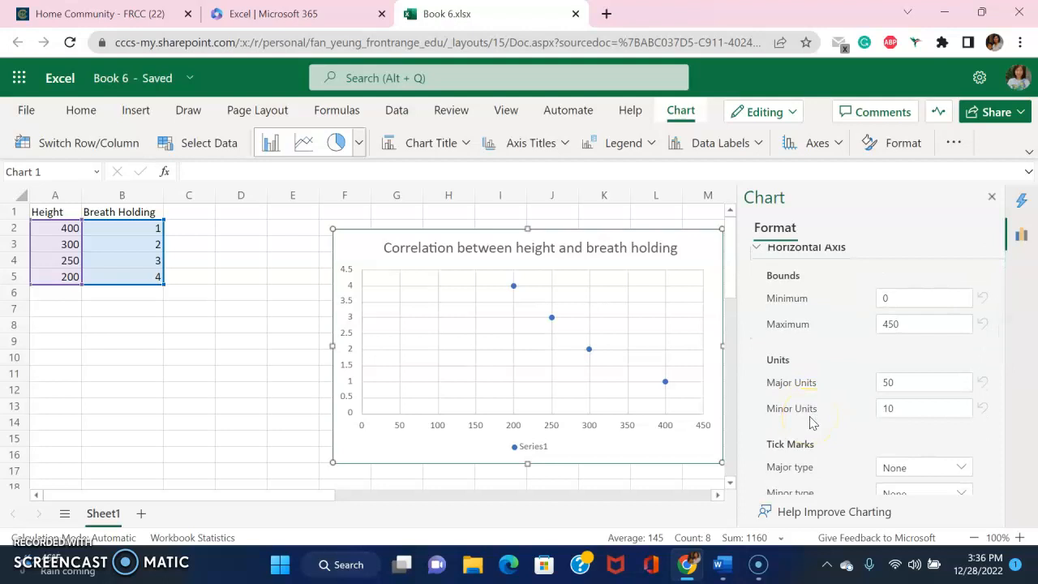
pyautogui.scroll(-4, 809, 422)
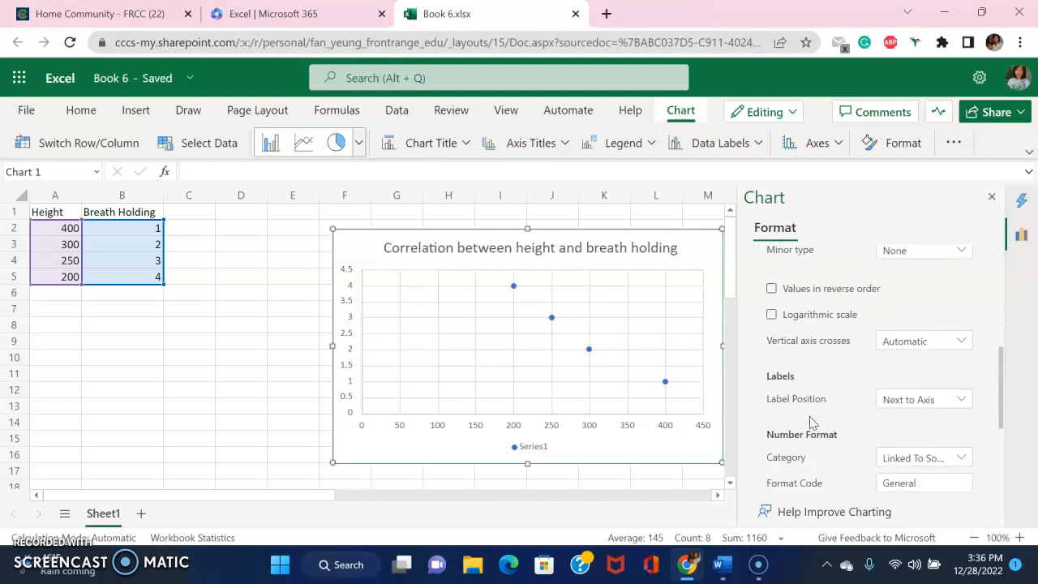
pyautogui.scroll(-1, 810, 422)
pyautogui.scroll(-1, 811, 422)
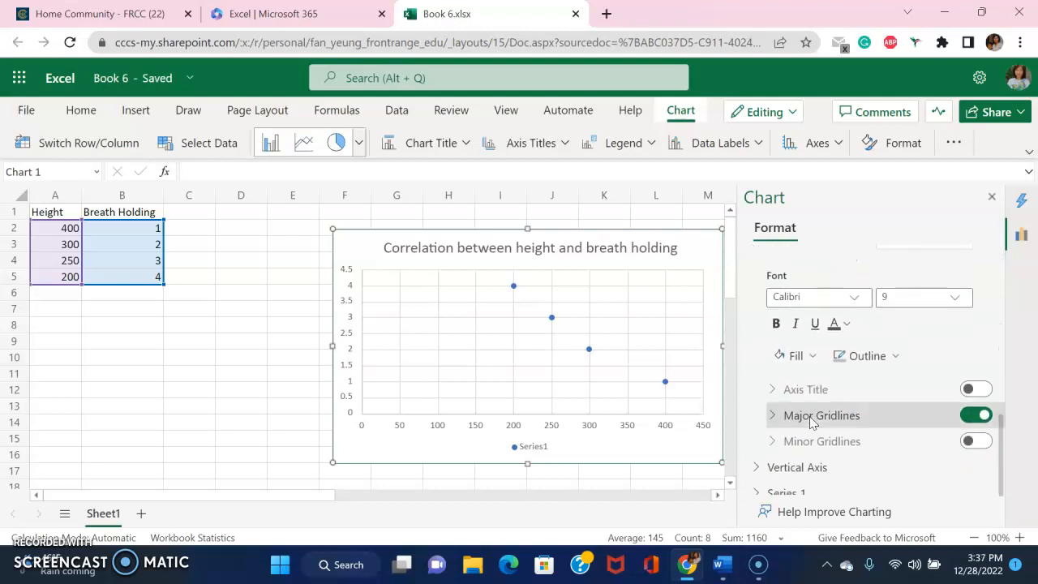
pyautogui.click(967, 391)
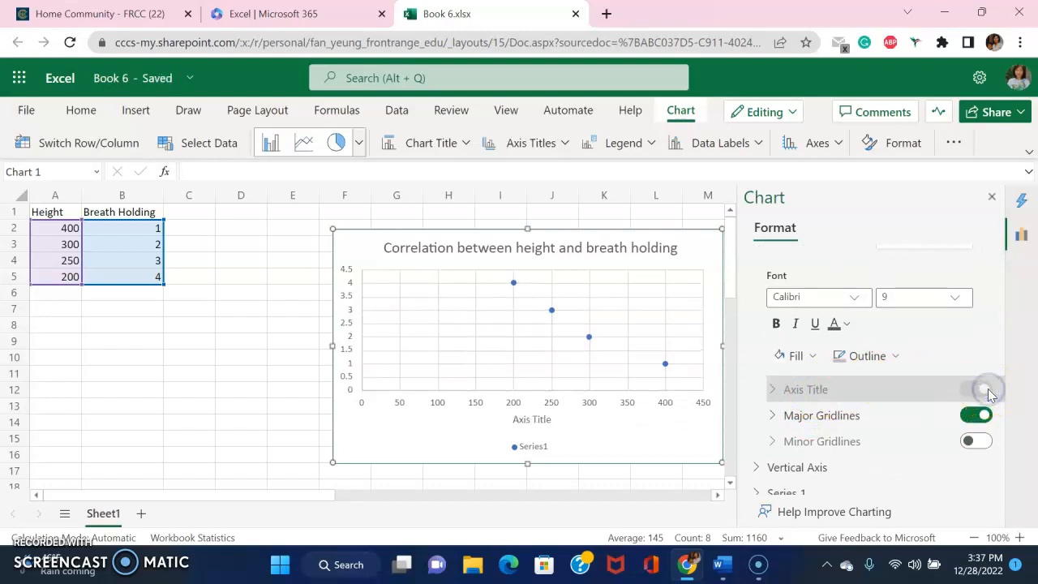
pyautogui.scroll(-1, 957, 410)
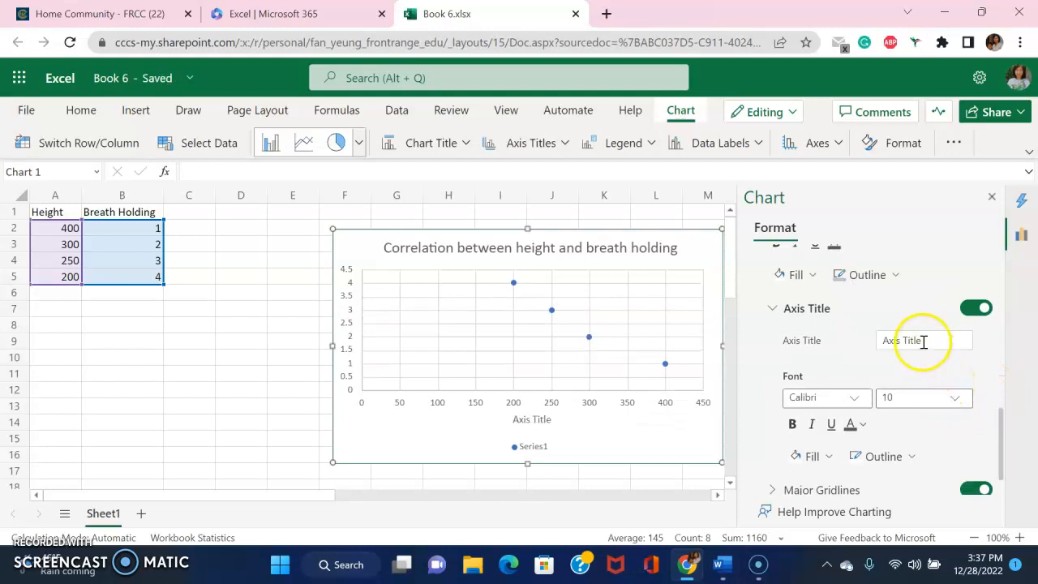
pyautogui.moveTo(919, 340); pyautogui.dragTo(878, 346)
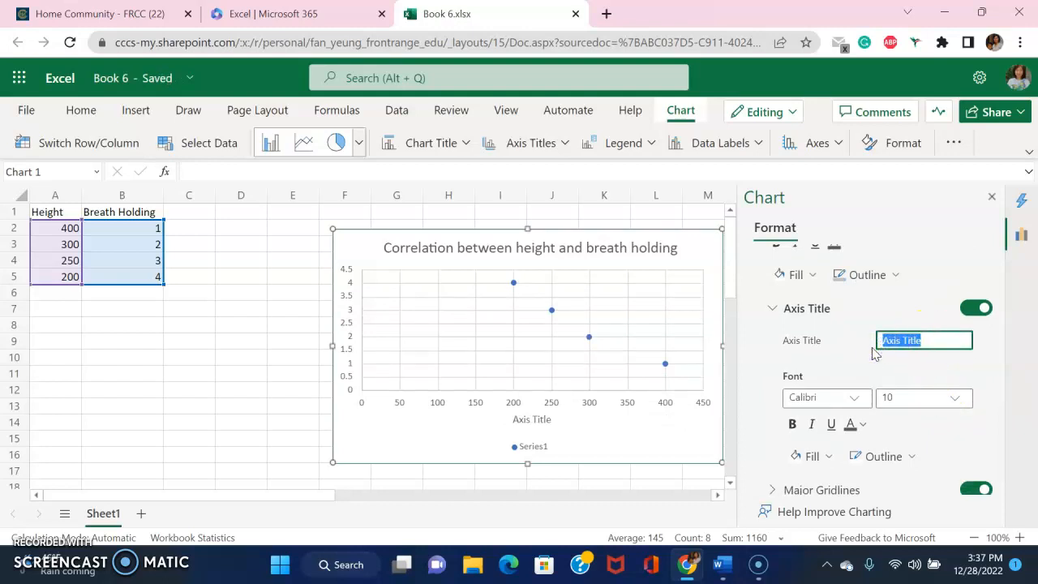
pyautogui.write('Height (cm')
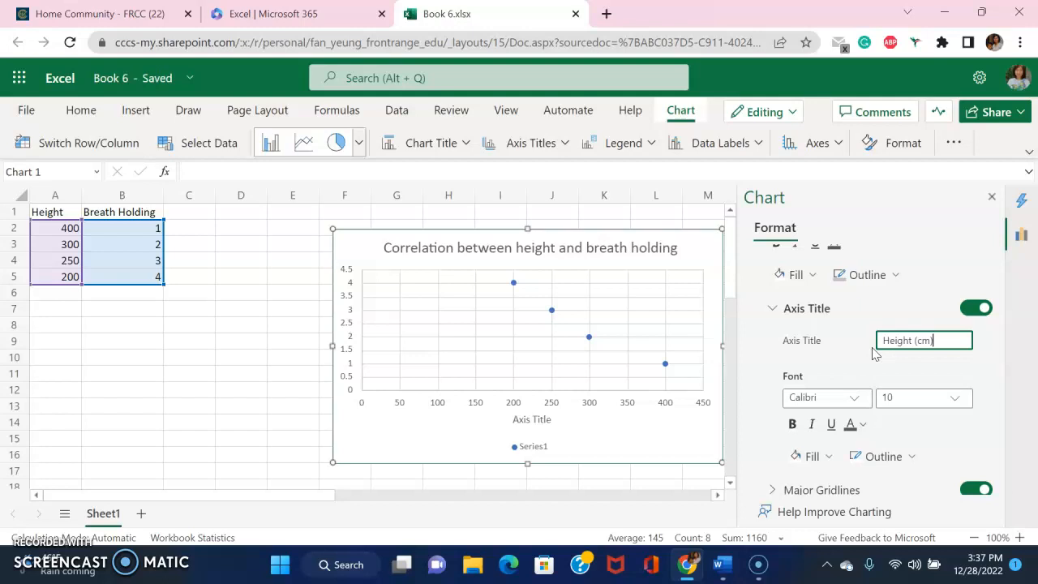
pyautogui.click(861, 361)
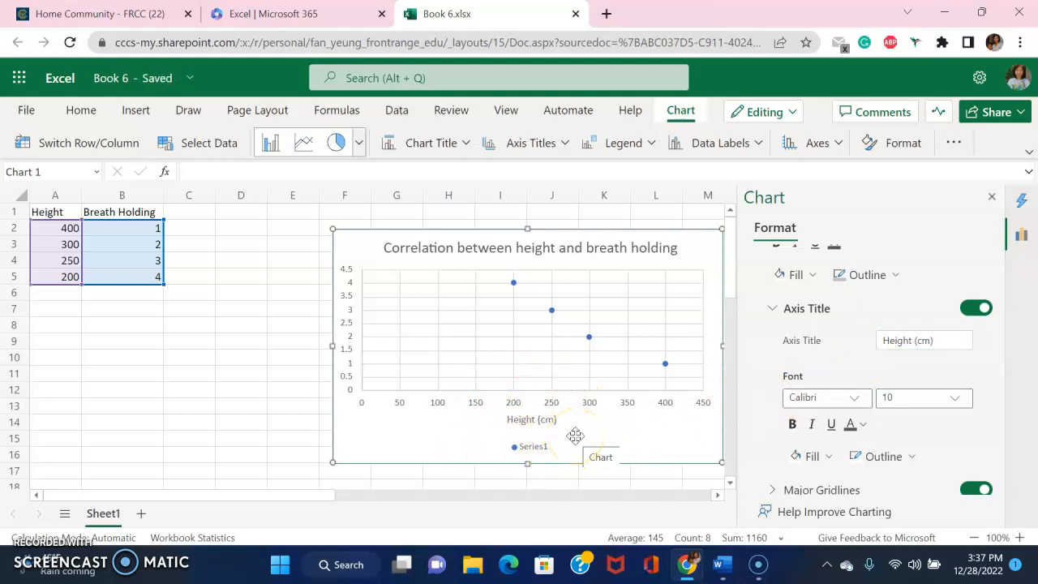
# Turn off the major gridlines of the scatter chart's horizontal axis
pyautogui.scroll(-1, 816, 380)
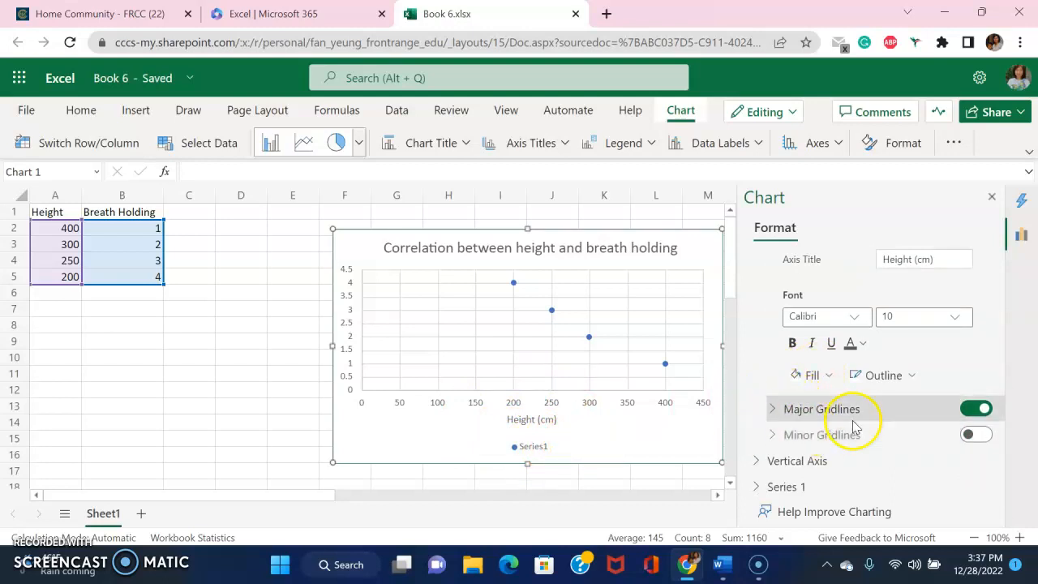
pyautogui.click(984, 407)
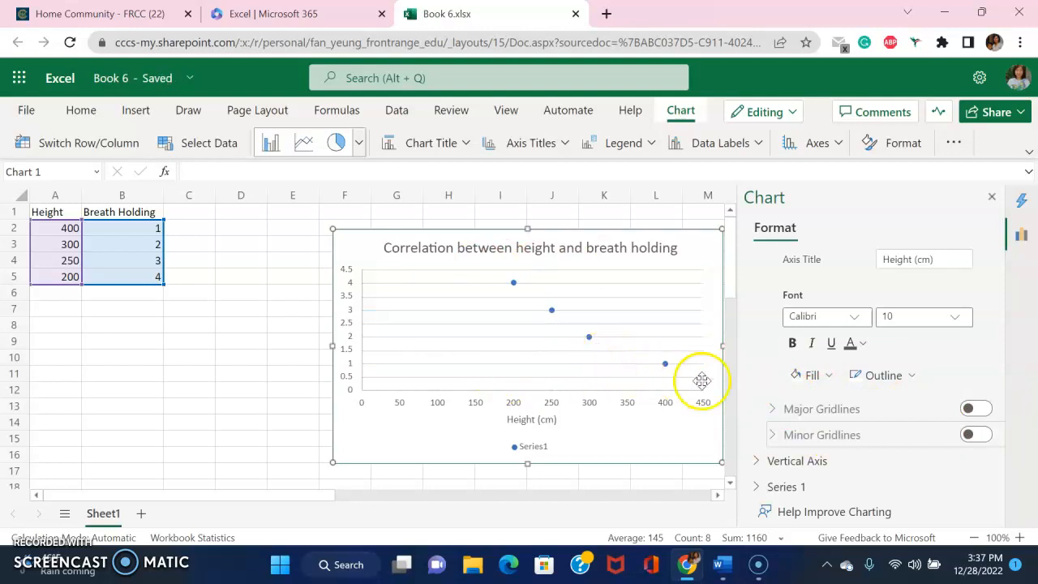
# Turn on the vertical axis title of the scatter chart and set its text to "Breath holding (minutes)"
pyautogui.scroll(-1, 805, 394)
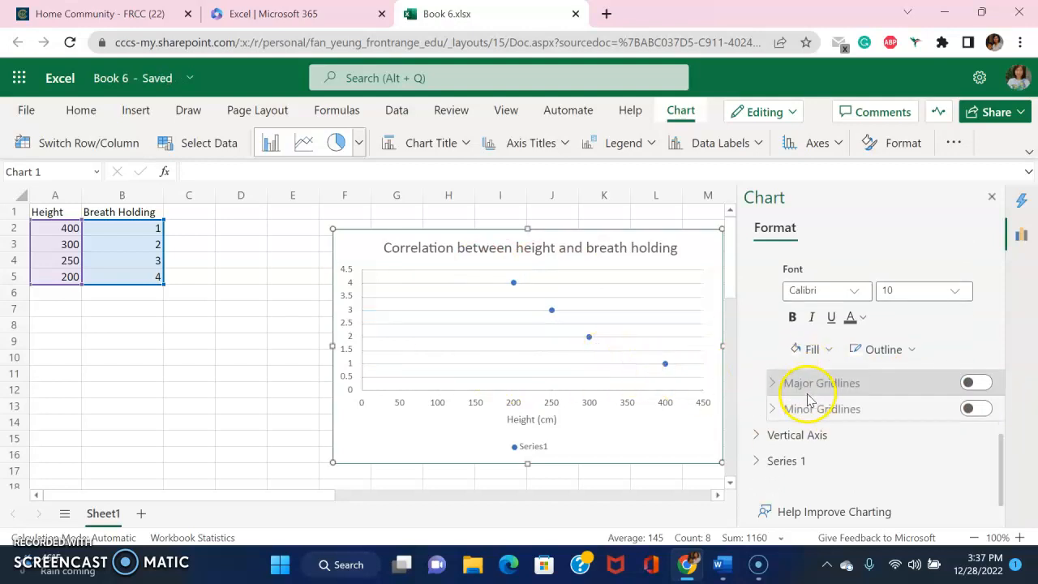
pyautogui.click(823, 441)
pyautogui.scroll(-3, 823, 442)
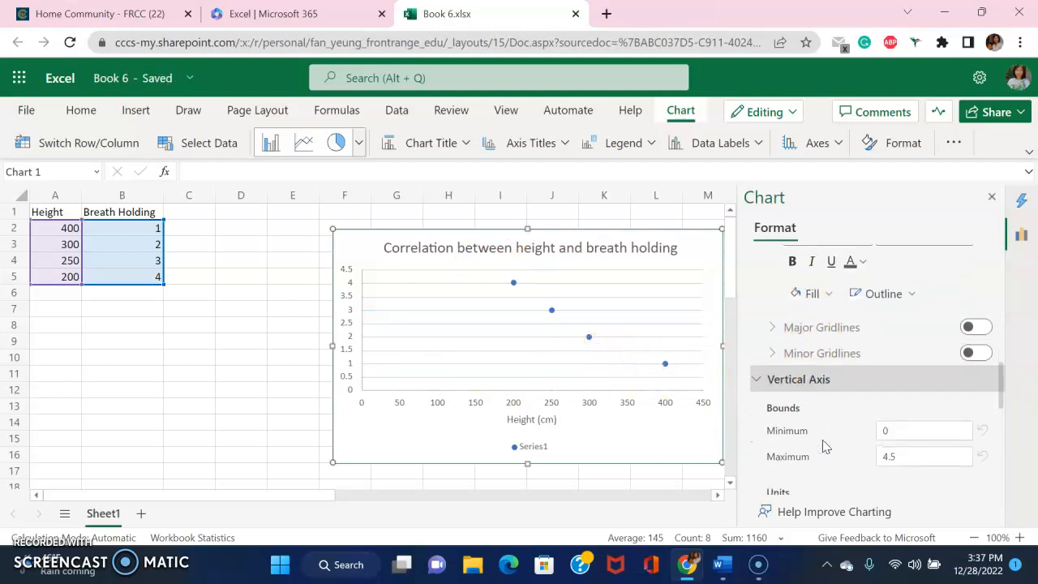
pyautogui.scroll(-5, 823, 444)
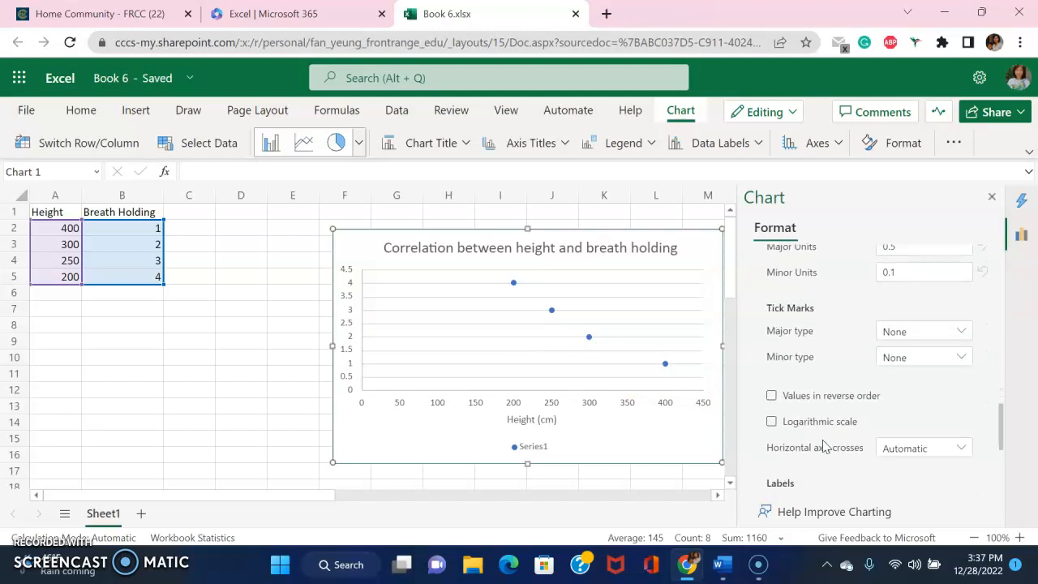
pyautogui.scroll(-4, 822, 444)
pyautogui.scroll(-4, 824, 446)
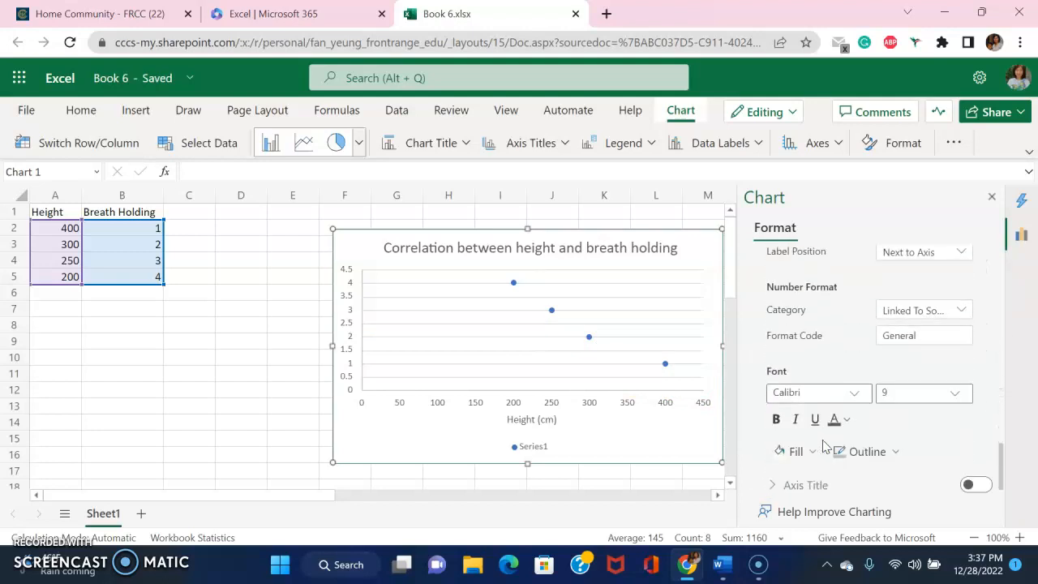
pyautogui.click(821, 419)
pyautogui.click(978, 415)
pyautogui.scroll(-1, 918, 436)
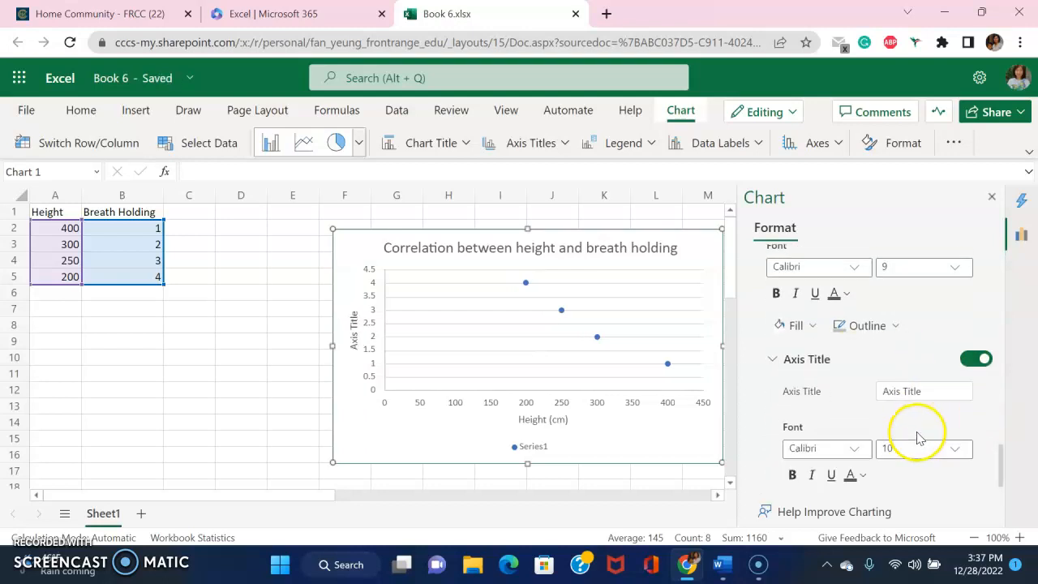
pyautogui.moveTo(922, 368); pyautogui.dragTo(850, 374)
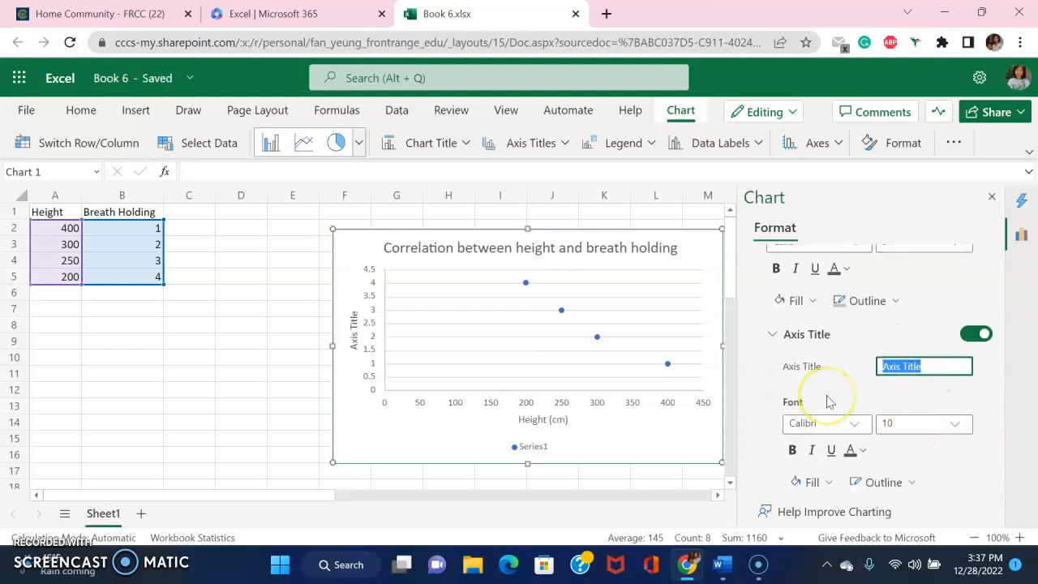
pyautogui.write('Breath holdi')
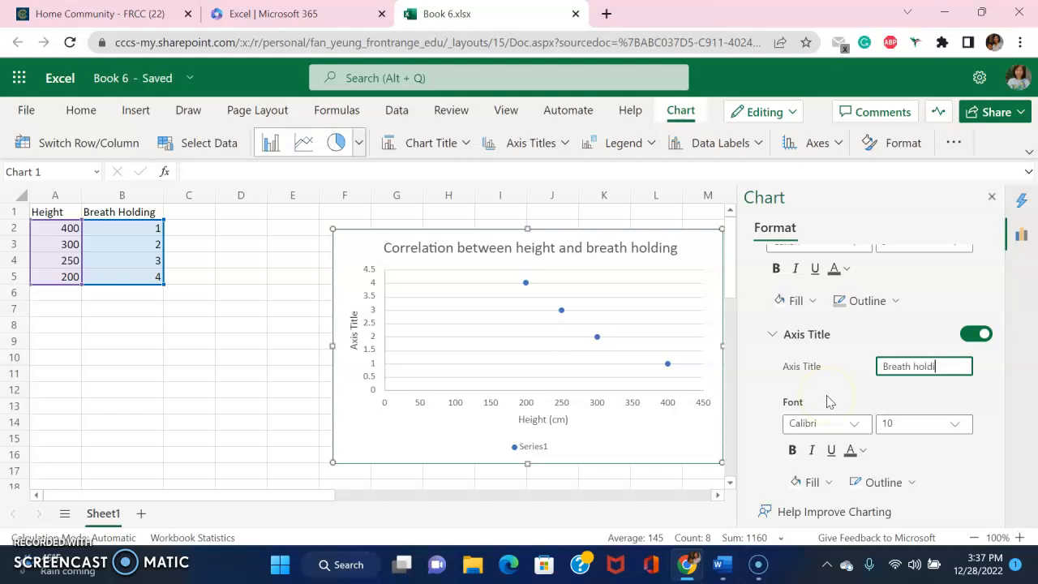
pyautogui.write('ng (minutes)')
pyautogui.click(826, 398)
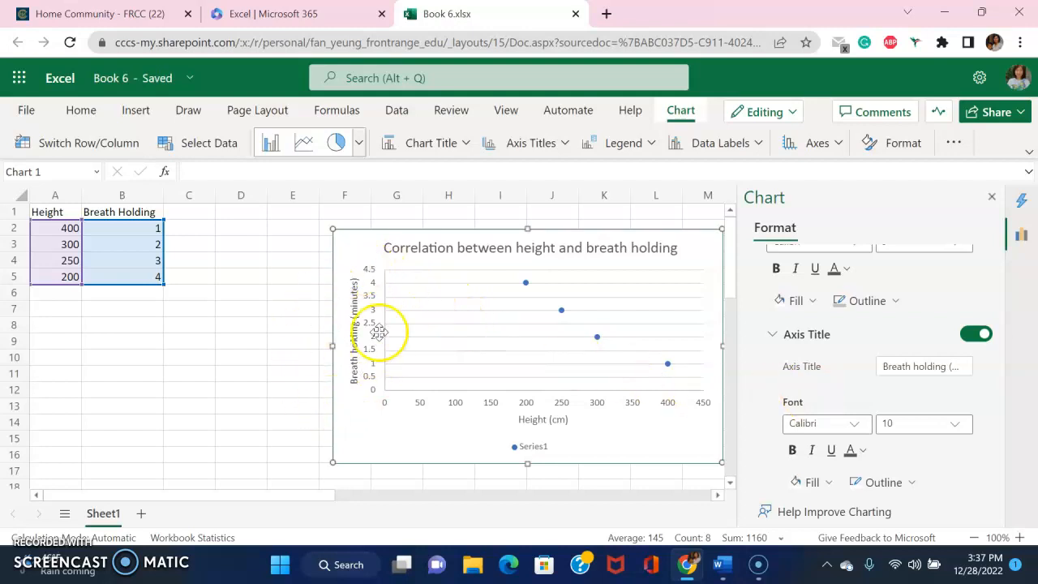
# Turn off the vertical axis's major gridlines and add a linear trendline to Series 1, then close the chart formatting options
pyautogui.scroll(-3, 872, 369)
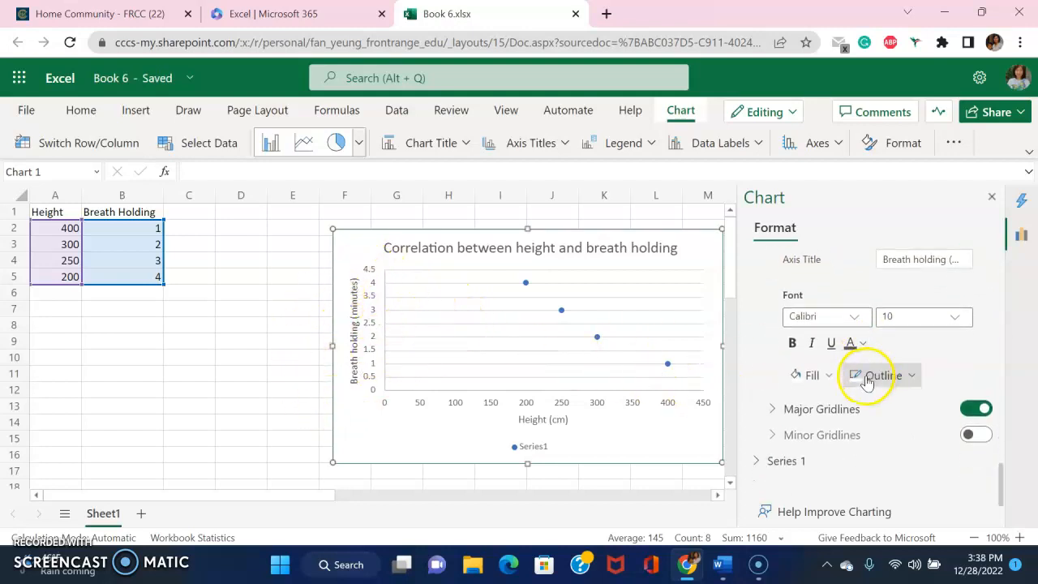
pyautogui.click(974, 409)
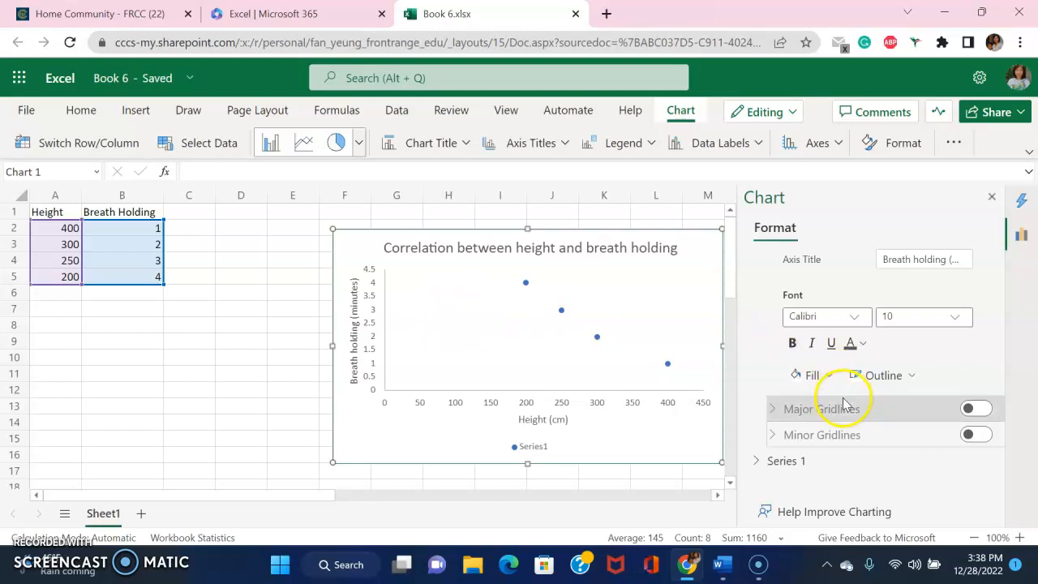
pyautogui.click(791, 467)
pyautogui.scroll(-2, 806, 440)
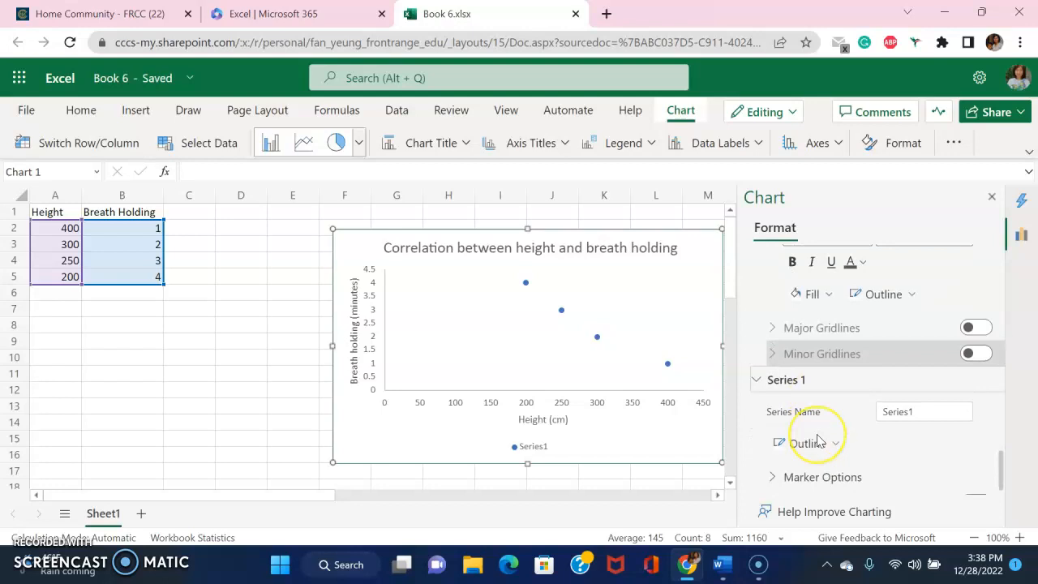
pyautogui.scroll(-1, 816, 434)
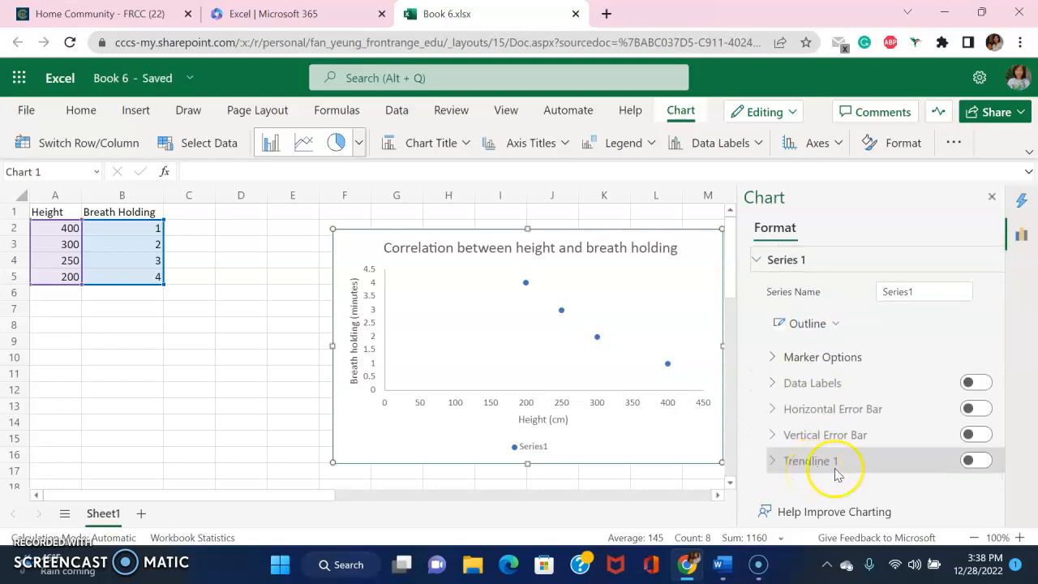
pyautogui.click(976, 460)
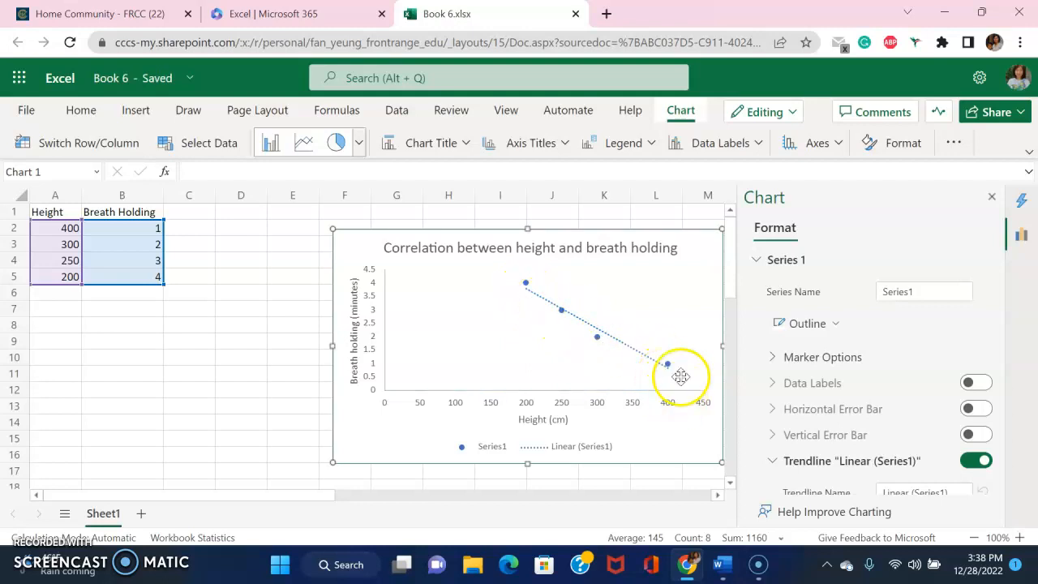
pyautogui.click(990, 196)
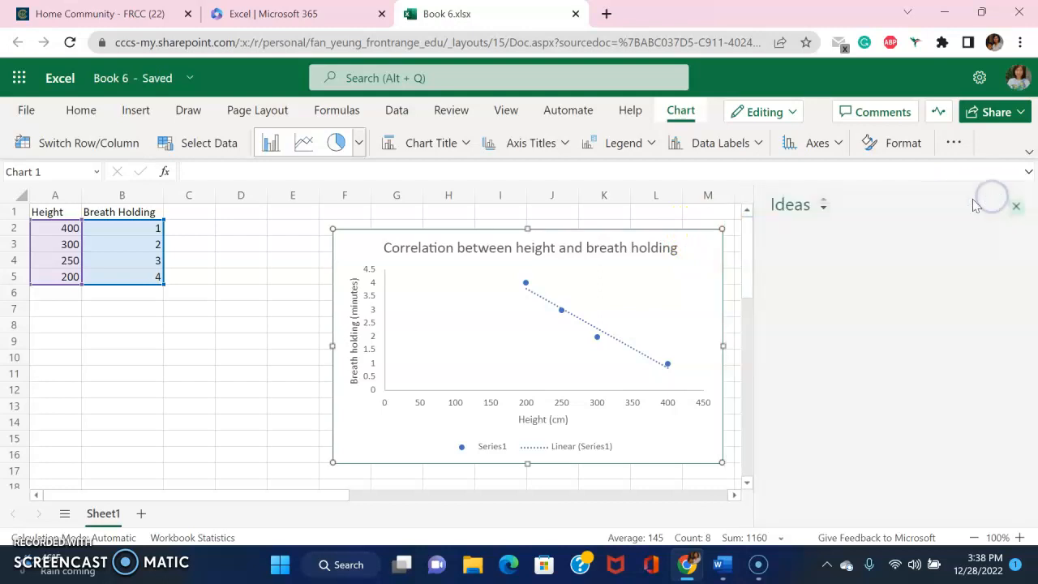
# Insert the PEARSON function from the Statistical category into cell C10
pyautogui.click(194, 359)
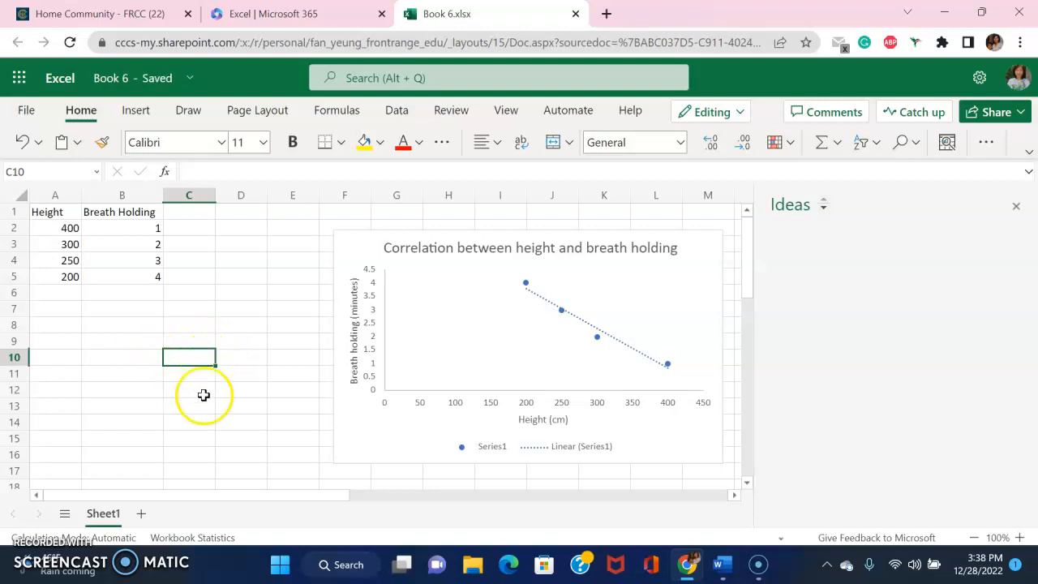
pyautogui.click(837, 143)
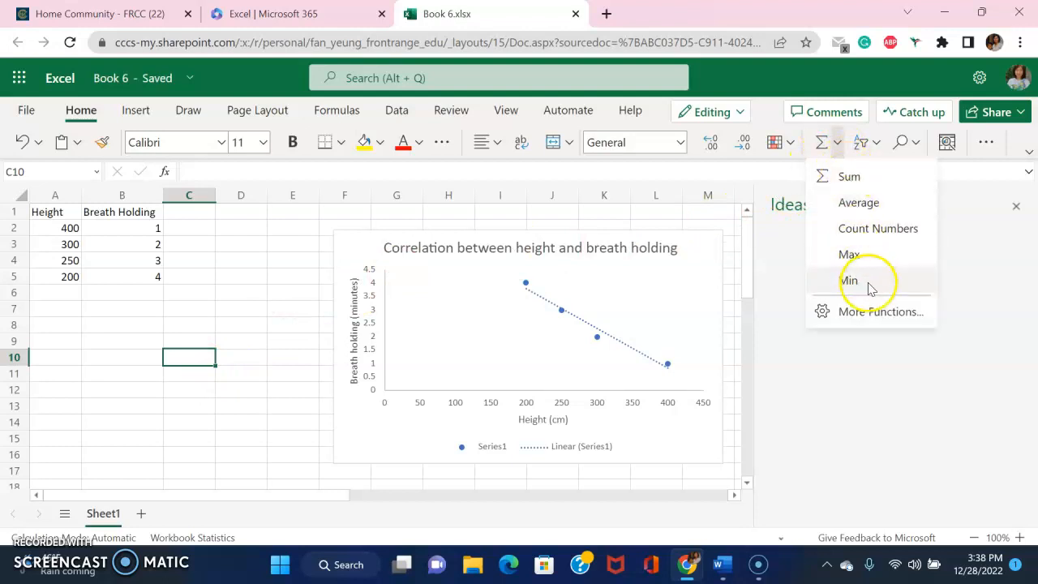
pyautogui.click(878, 312)
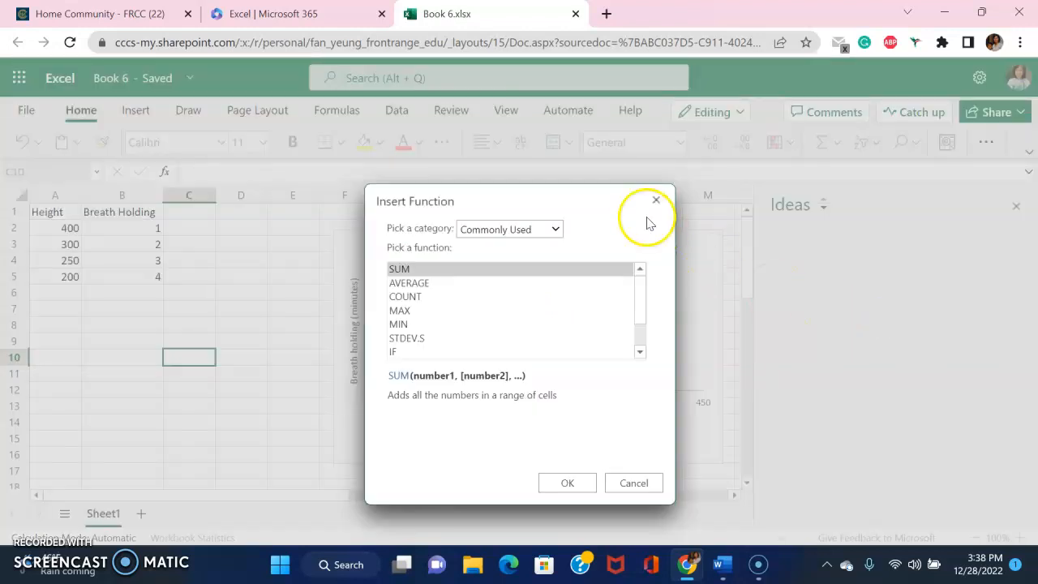
pyautogui.click(556, 229)
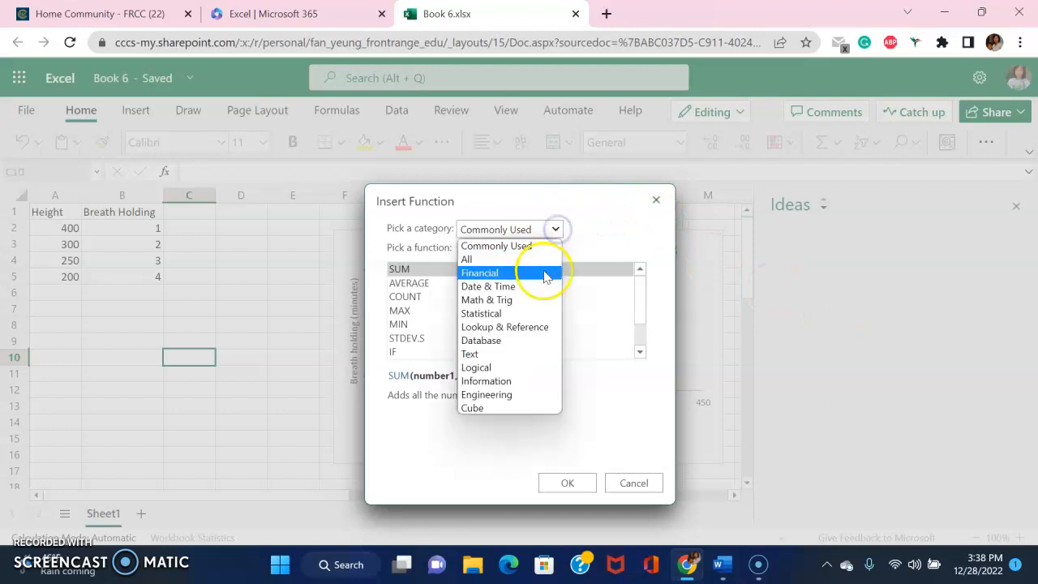
pyautogui.click(523, 314)
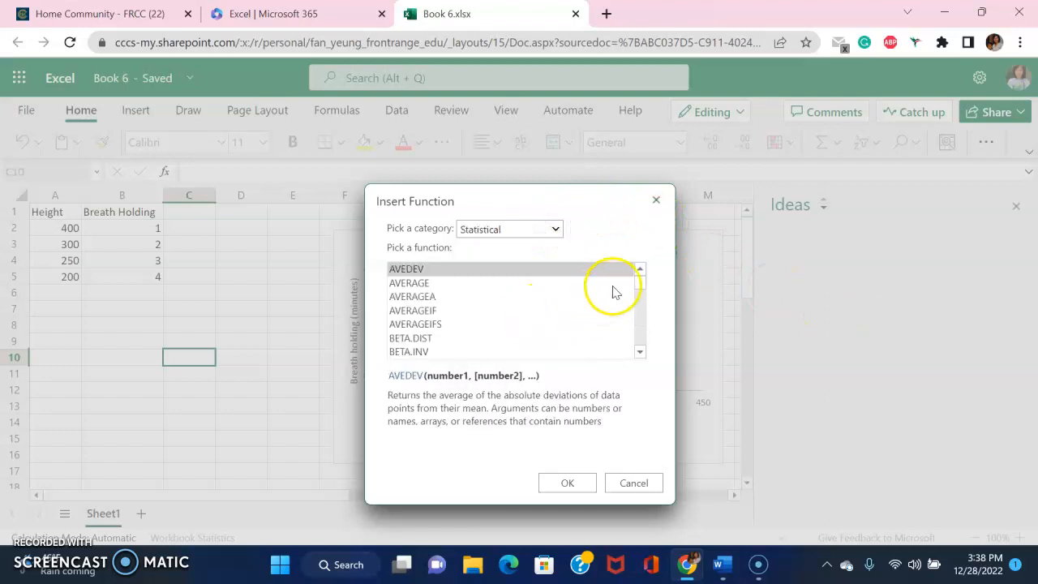
pyautogui.moveTo(637, 277); pyautogui.dragTo(641, 289)
pyautogui.scroll(-15, 567, 306)
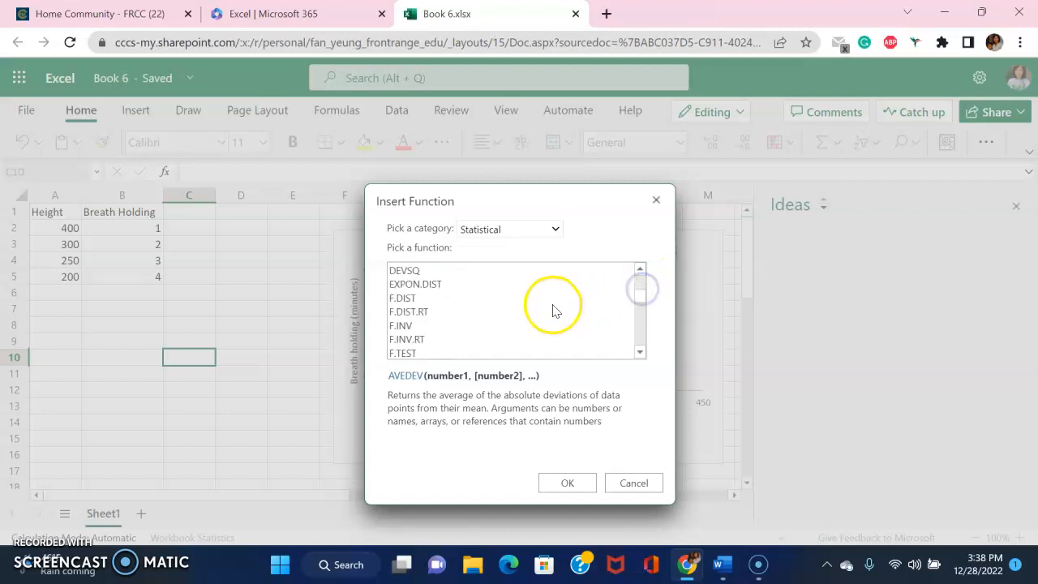
pyautogui.scroll(-2, 556, 310)
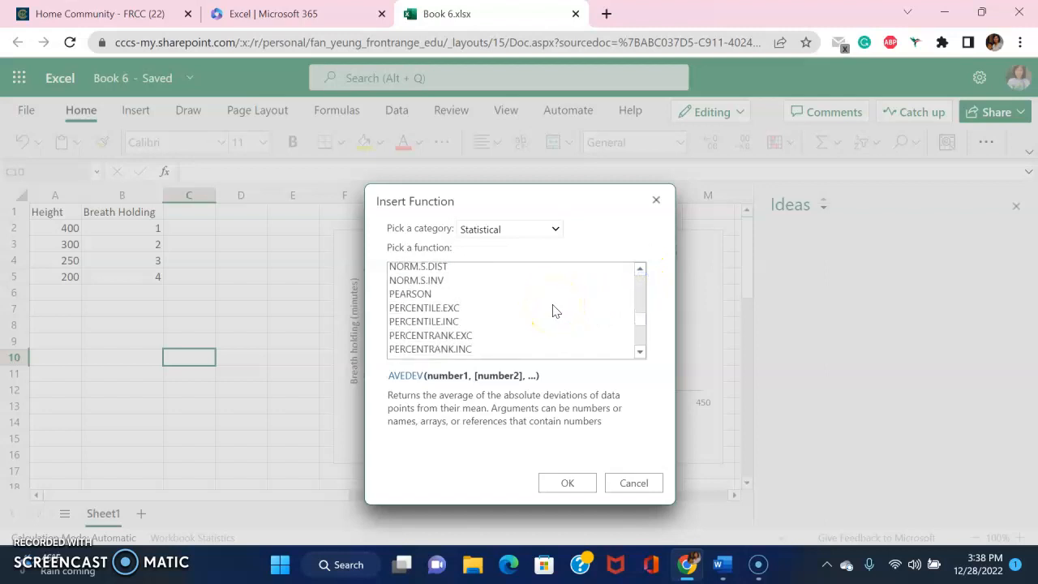
pyautogui.scroll(1, 530, 317)
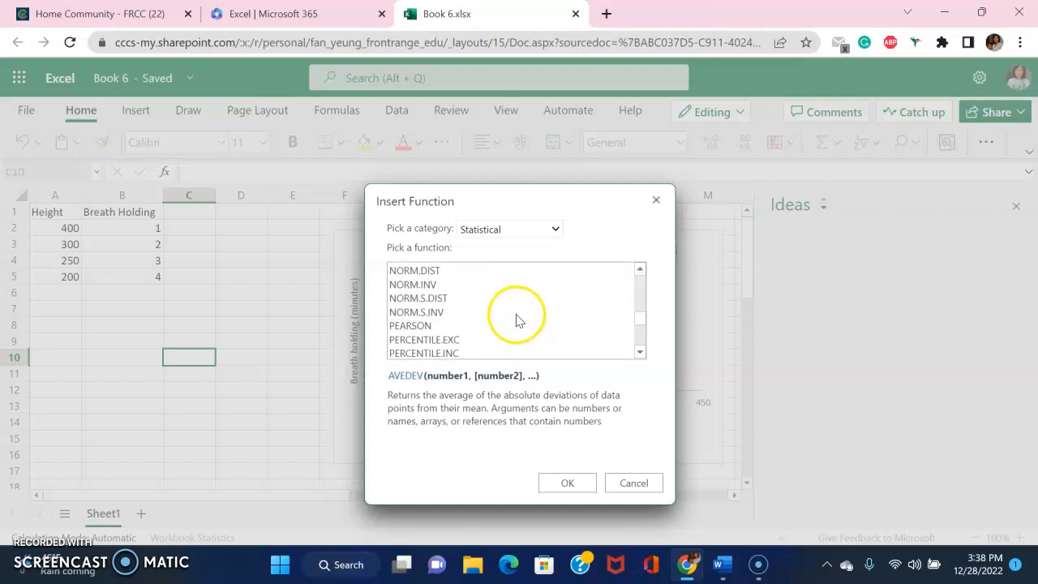
pyautogui.click(409, 325)
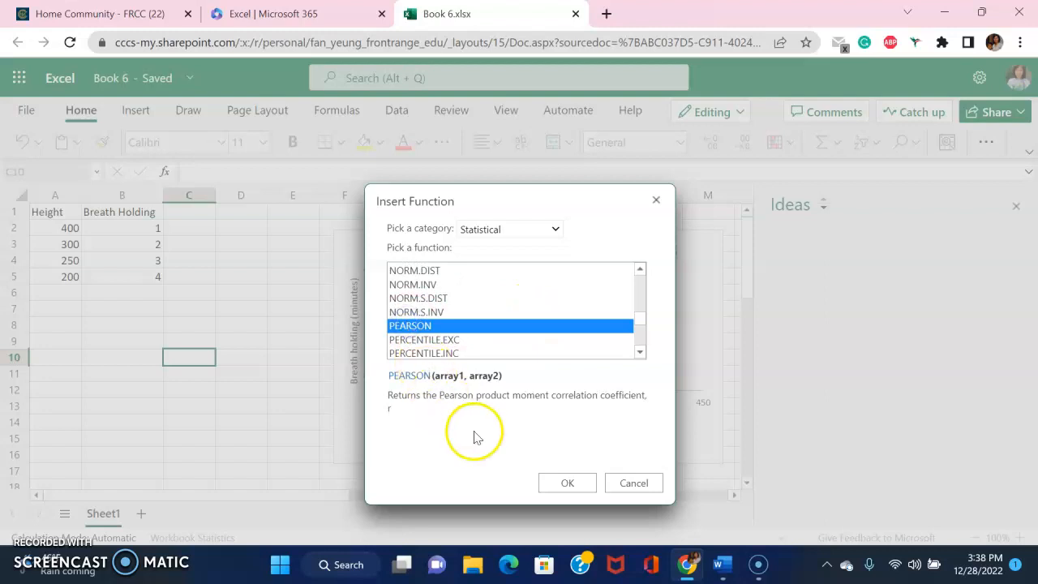
pyautogui.click(565, 482)
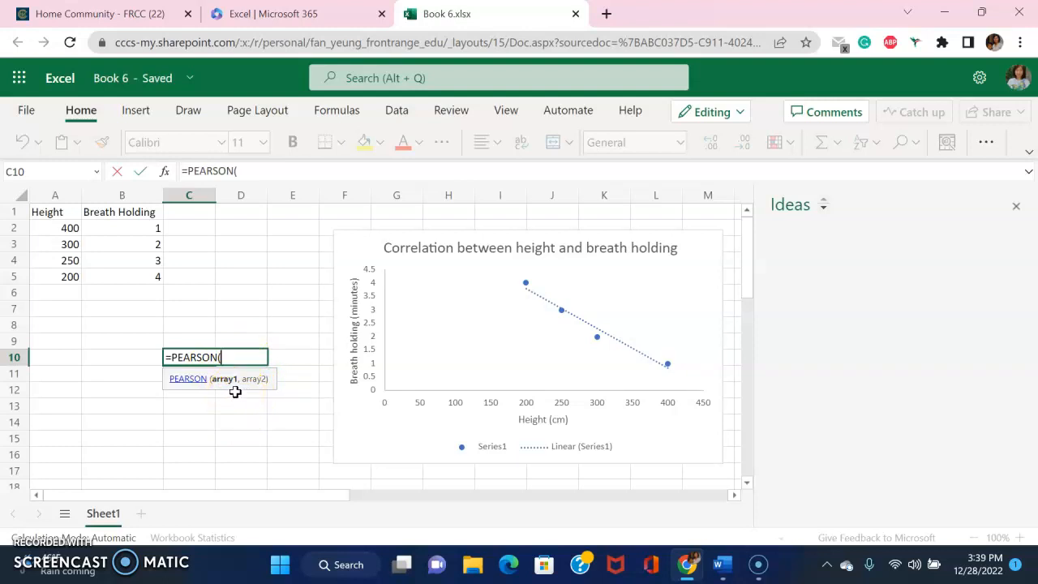
# Complete the PEARSON formula in C10 with the height range A2:A5 and the breath holding range B2:B5, and select the result cell
pyautogui.moveTo(65, 226); pyautogui.dragTo(51, 271)
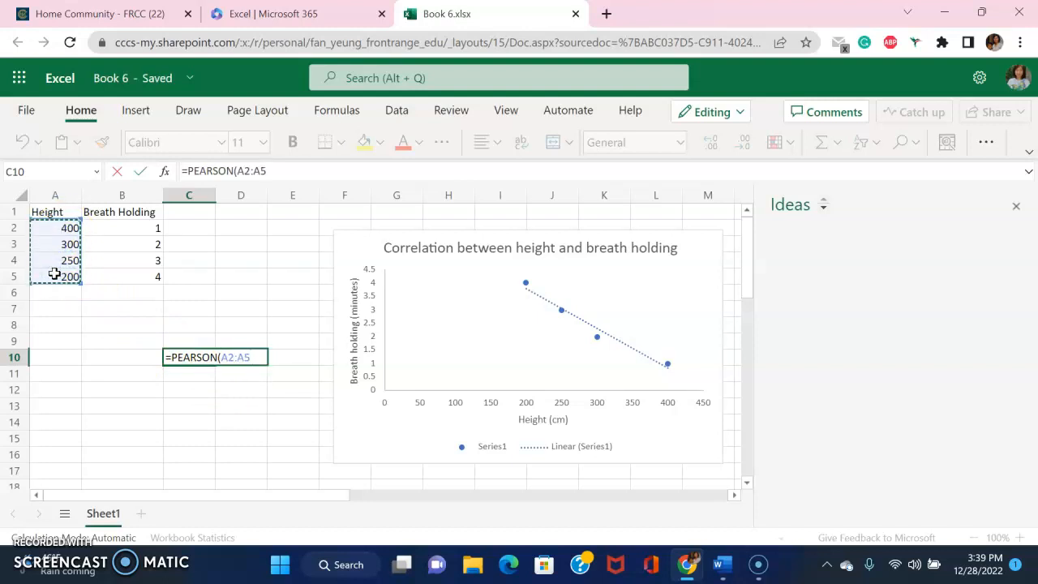
pyautogui.write(',')
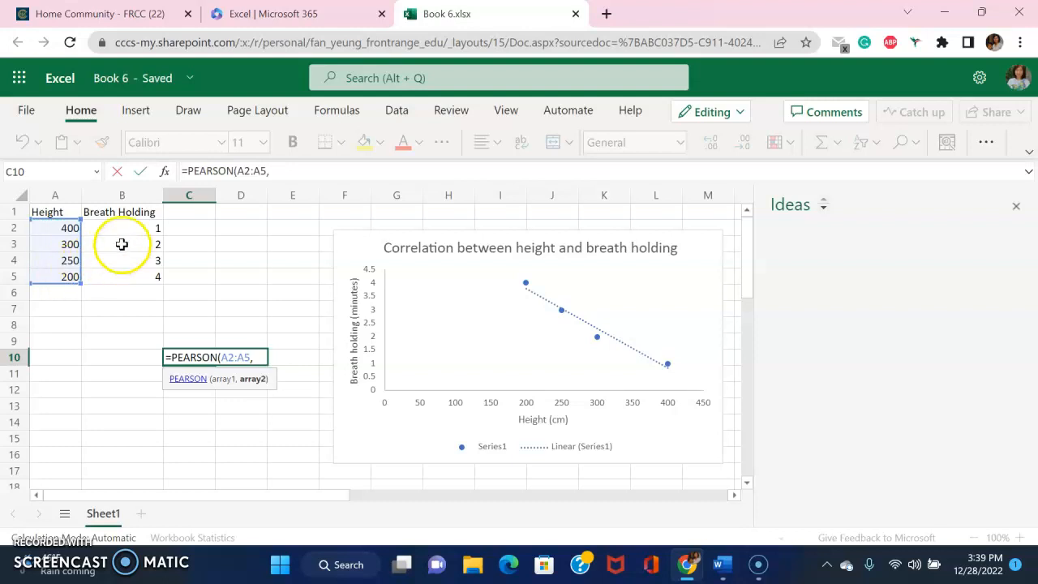
pyautogui.moveTo(132, 230); pyautogui.dragTo(132, 276)
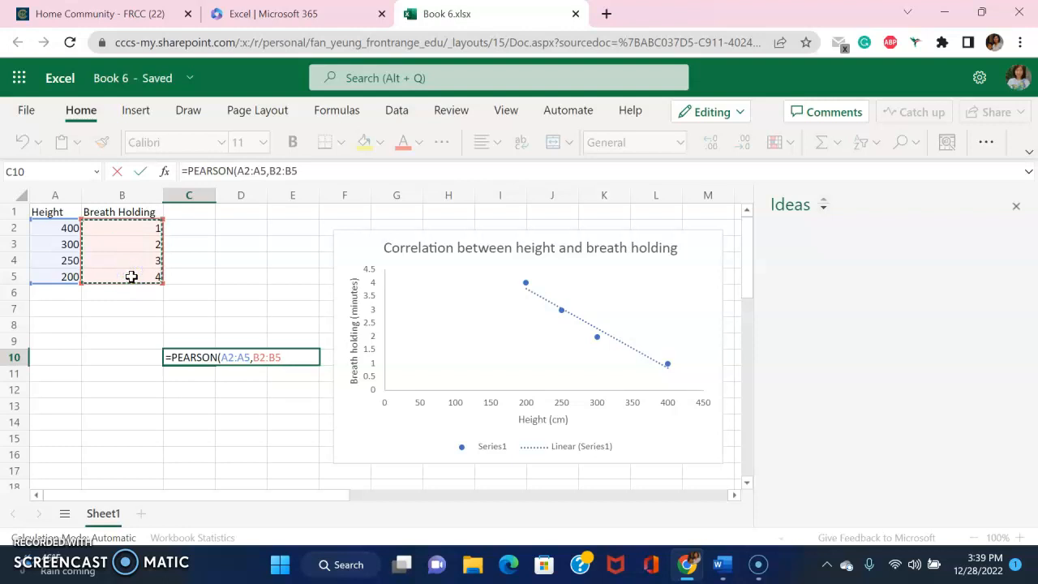
pyautogui.write(')')
pyautogui.press('Return')
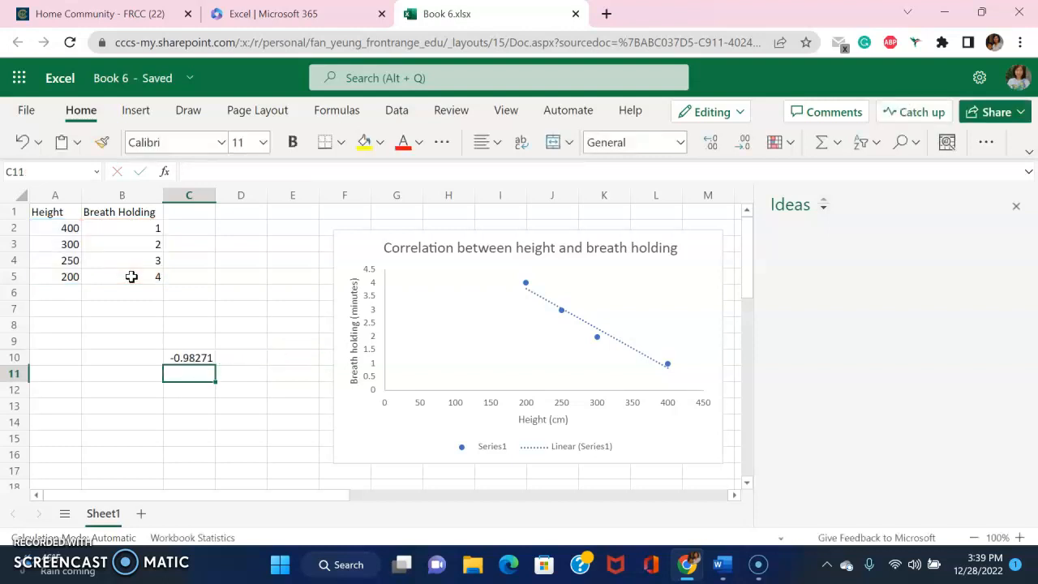
pyautogui.click(199, 354)
pyautogui.click(209, 365)
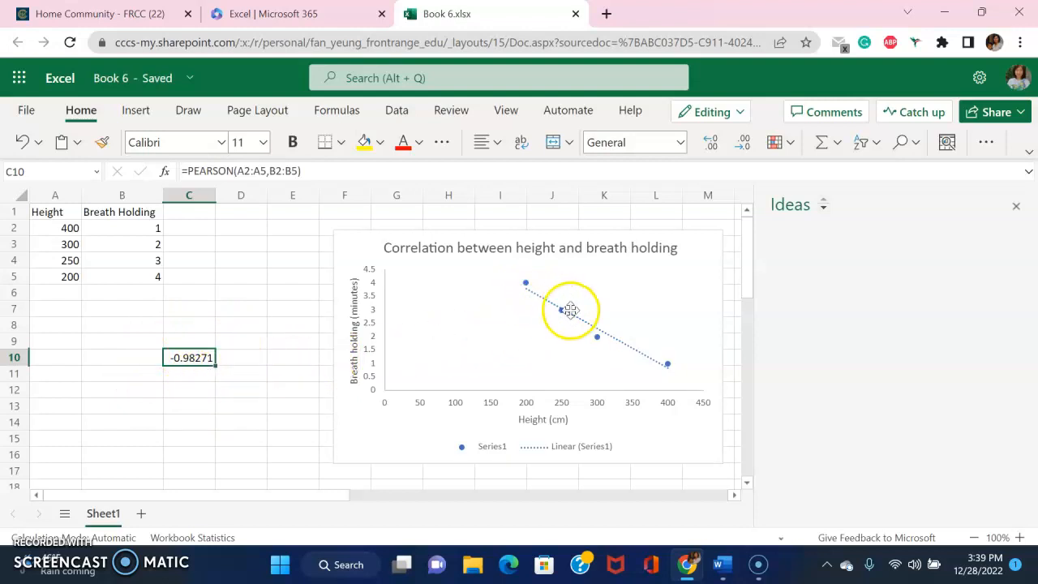
# Delete the legend from the scatter chart
pyautogui.click(475, 445)
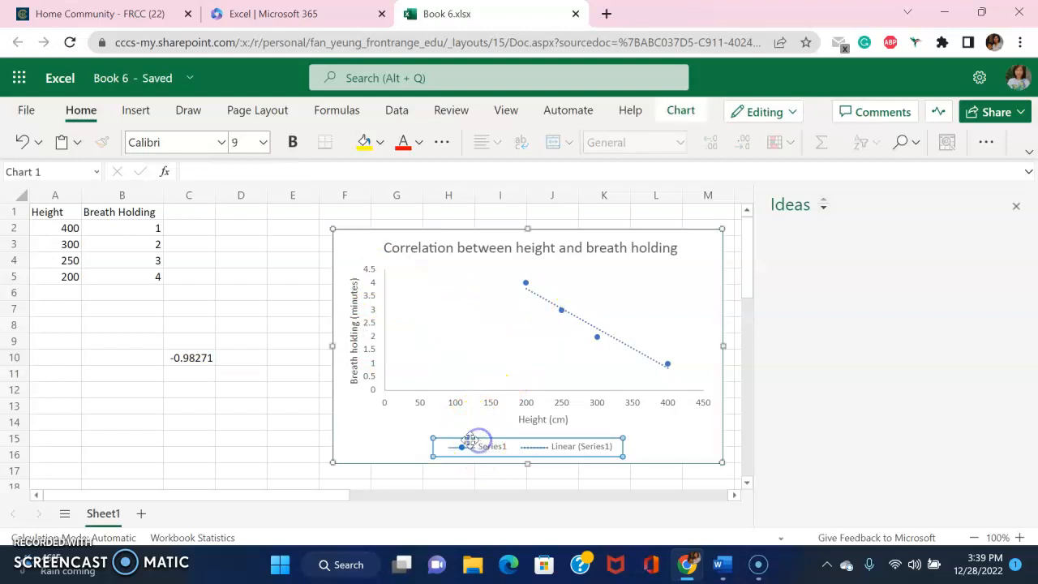
pyautogui.press('Delete')
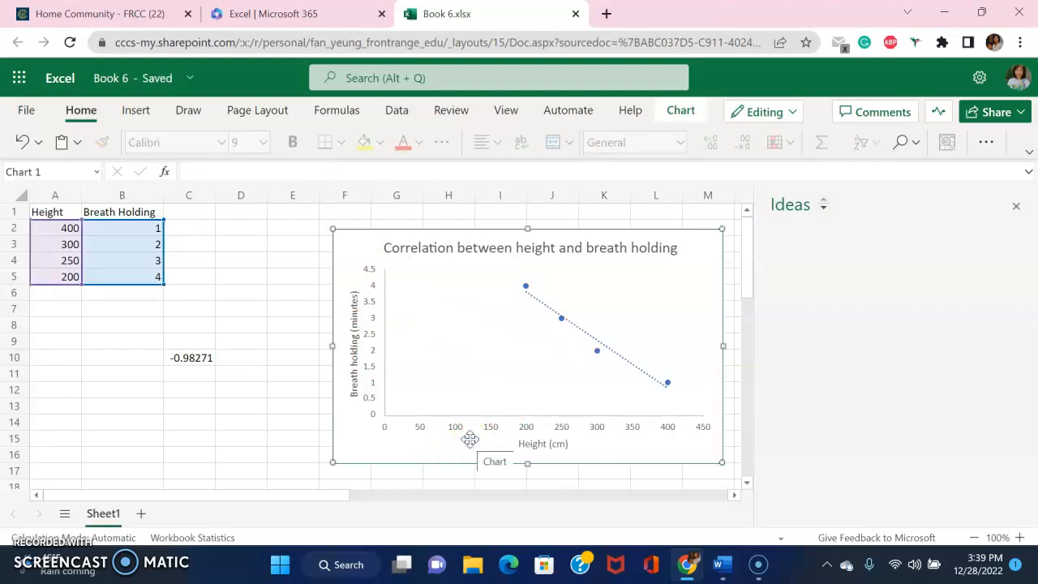
# Rename the workbook file as "Lab 1-correlation graph"
pyautogui.click(127, 81)
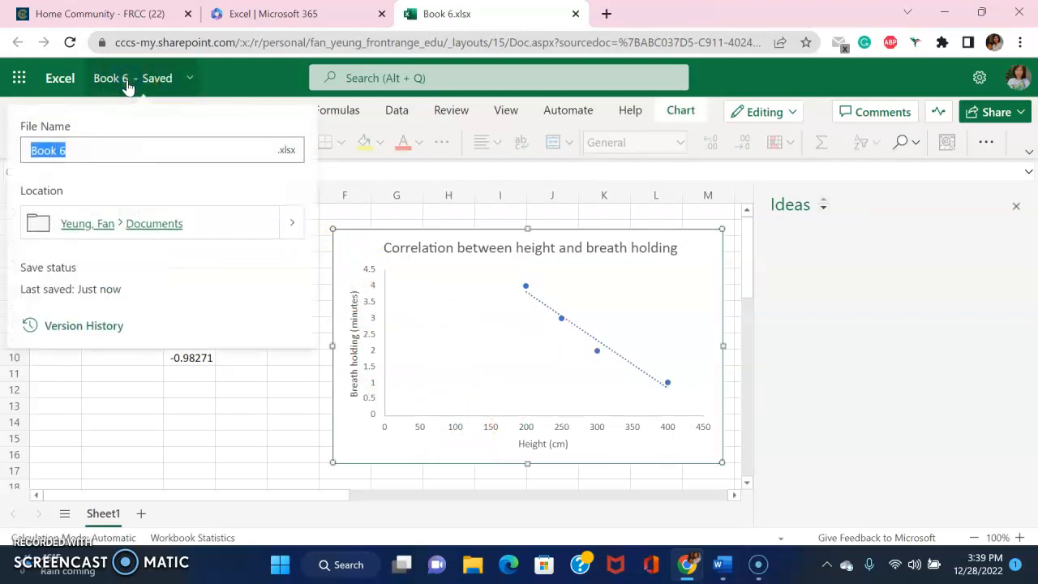
pyautogui.click(103, 161)
pyautogui.write('Lab 1-correlation')
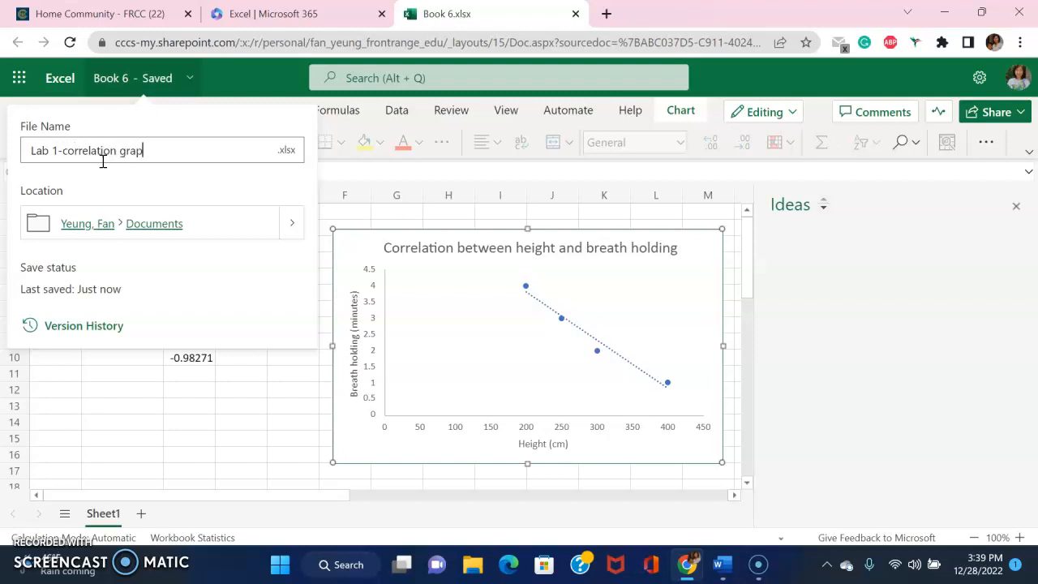
pyautogui.click(146, 359)
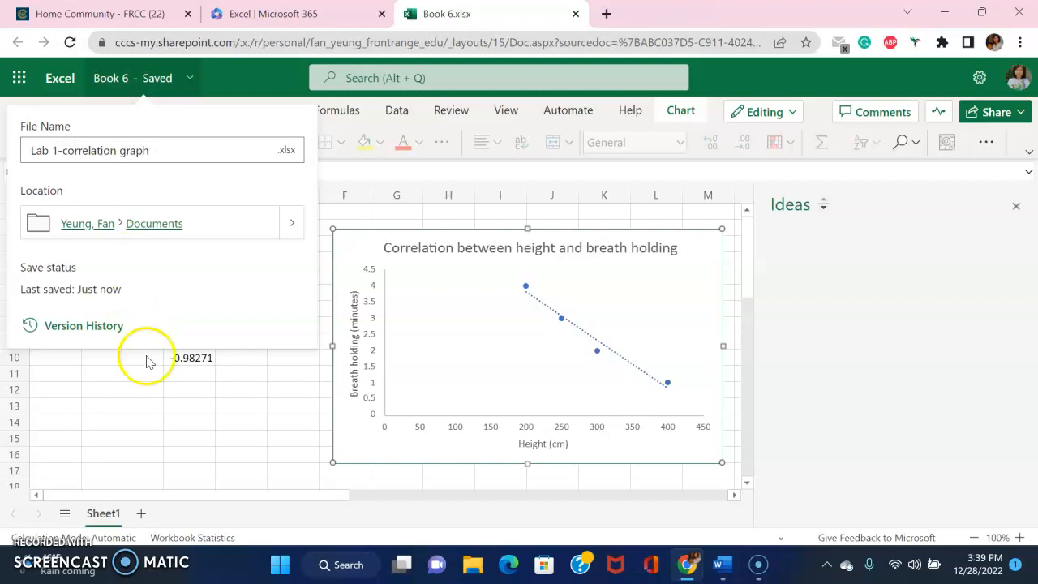